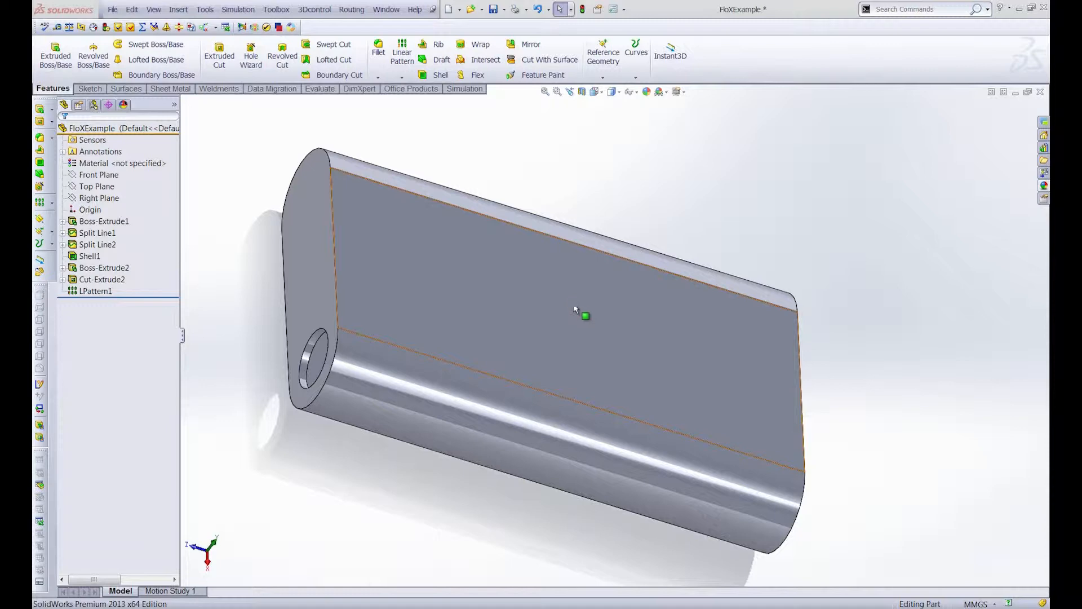
- Give the whole FloXExample part a transparent light grey appearance with RGB 192, 192, 192
middle_drag(617, 327, 584, 331)
click(155, 126)
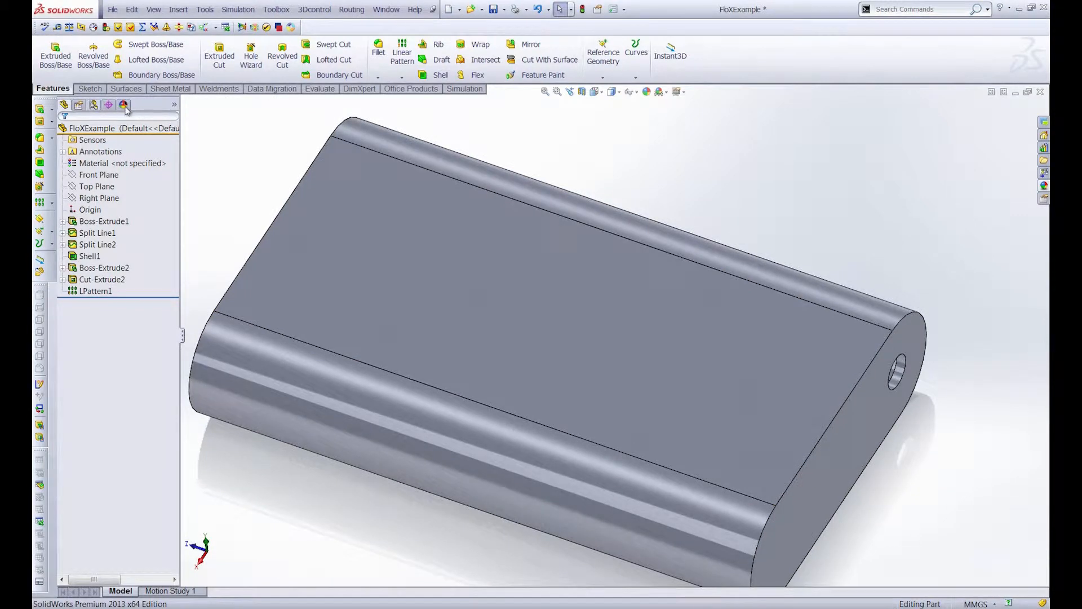
click(175, 105)
click(208, 129)
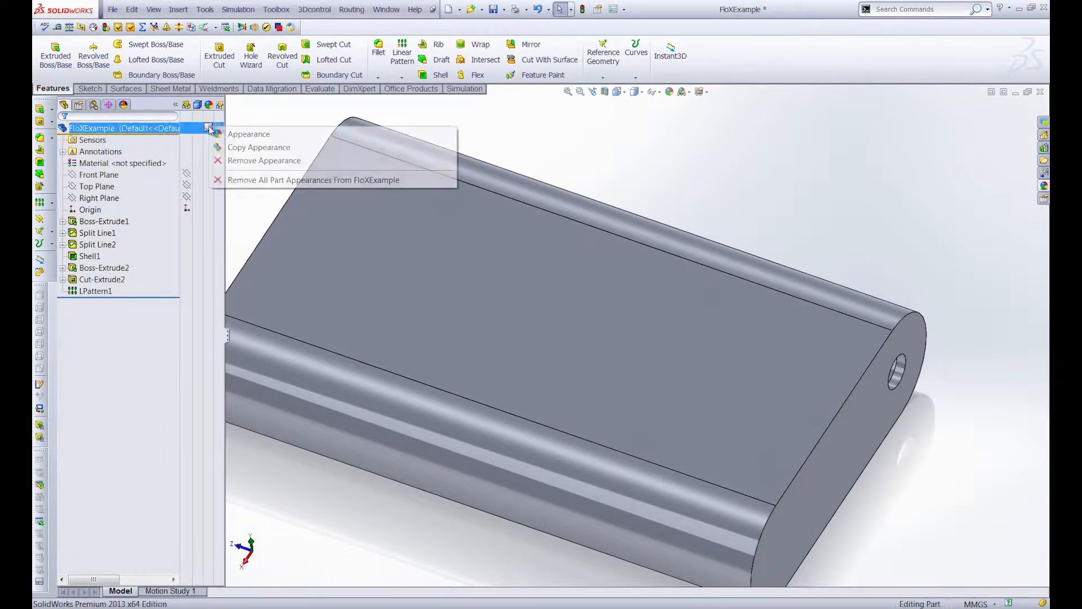
click(208, 130)
click(249, 147)
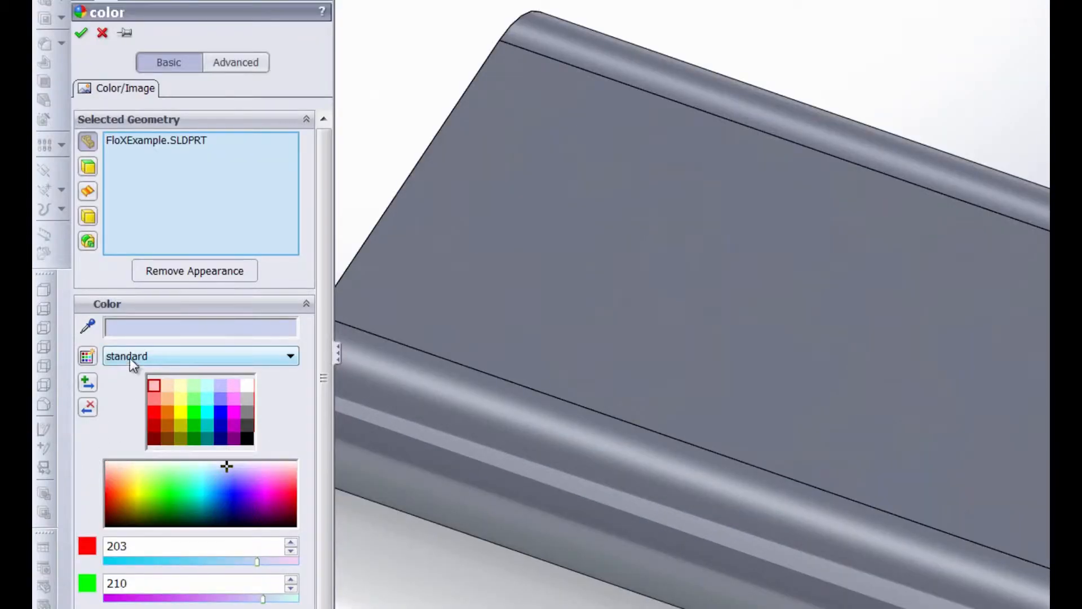
click(130, 358)
click(151, 411)
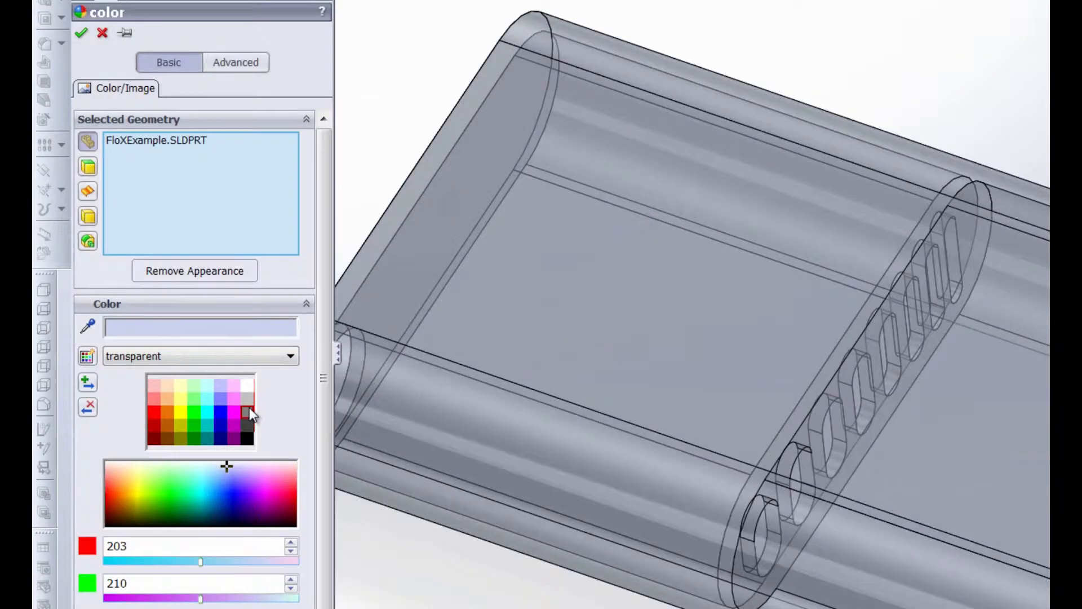
click(248, 411)
click(247, 399)
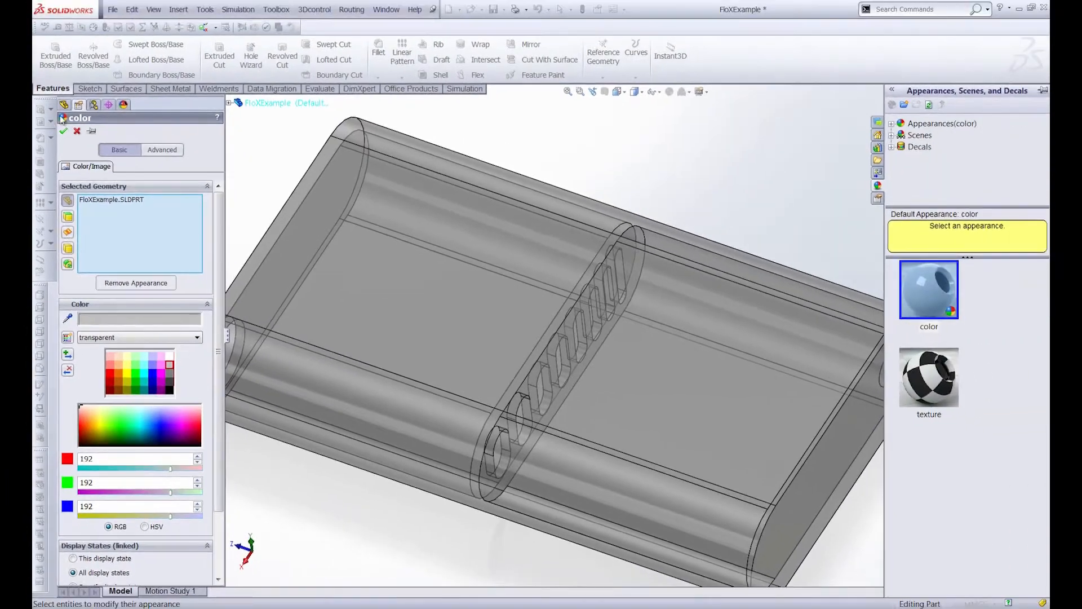
click(68, 108)
- Examine the transparent model's slotted inner wall and end openings, and identify the sketches under Split Line1 and Split Line2
middle_drag(474, 323, 442, 307)
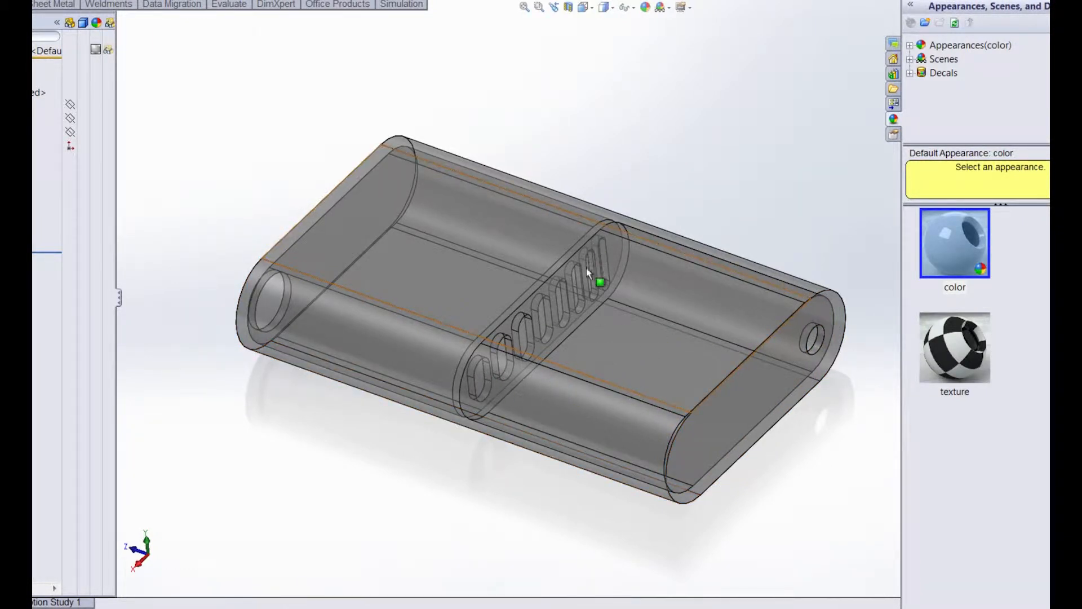
middle_drag(451, 338, 496, 377)
middle_drag(180, 287, 419, 378)
click(359, 338)
scroll(626, 312, up, 1)
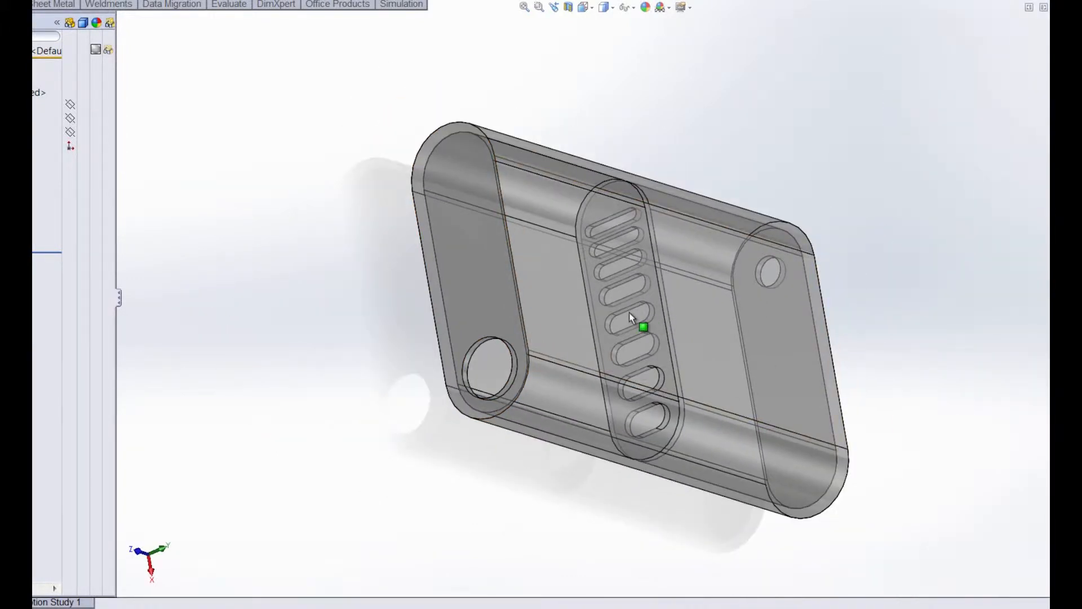
middle_drag(725, 314, 675, 281)
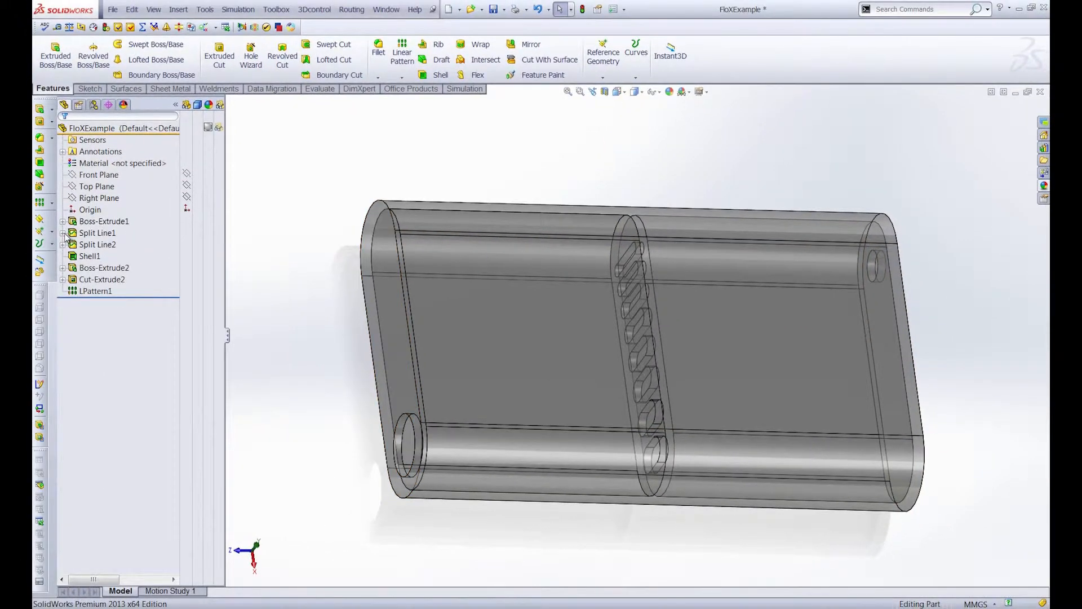
click(63, 233)
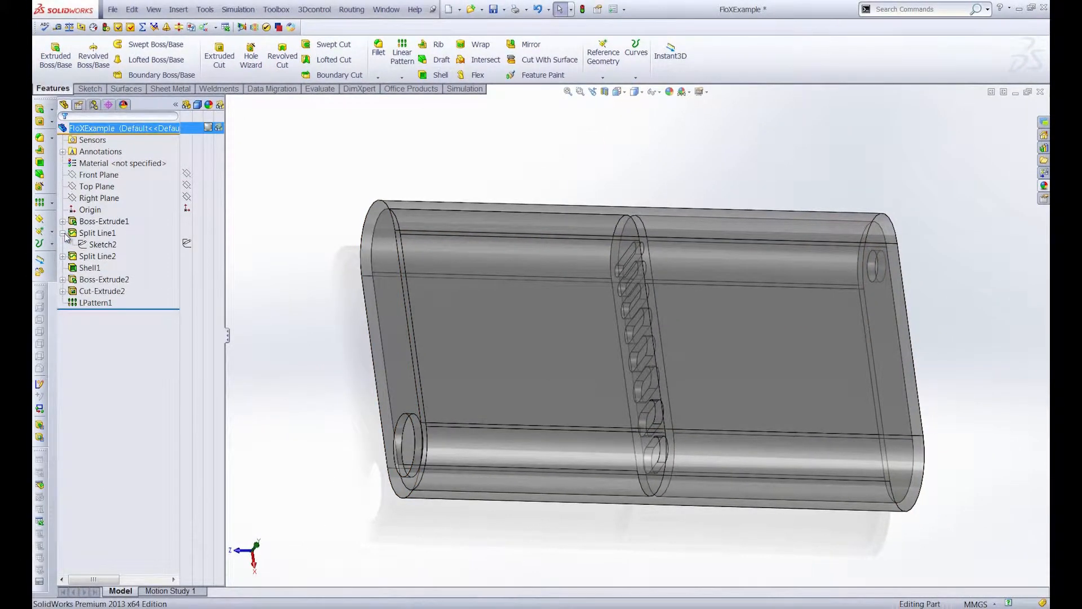
click(62, 255)
click(99, 233)
click(104, 245)
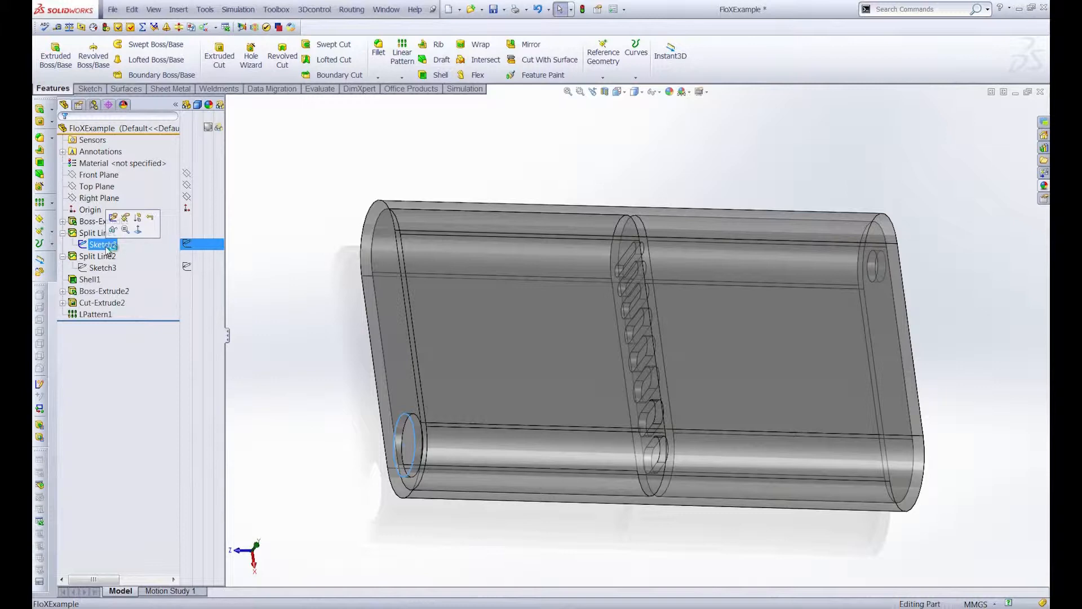
click(103, 269)
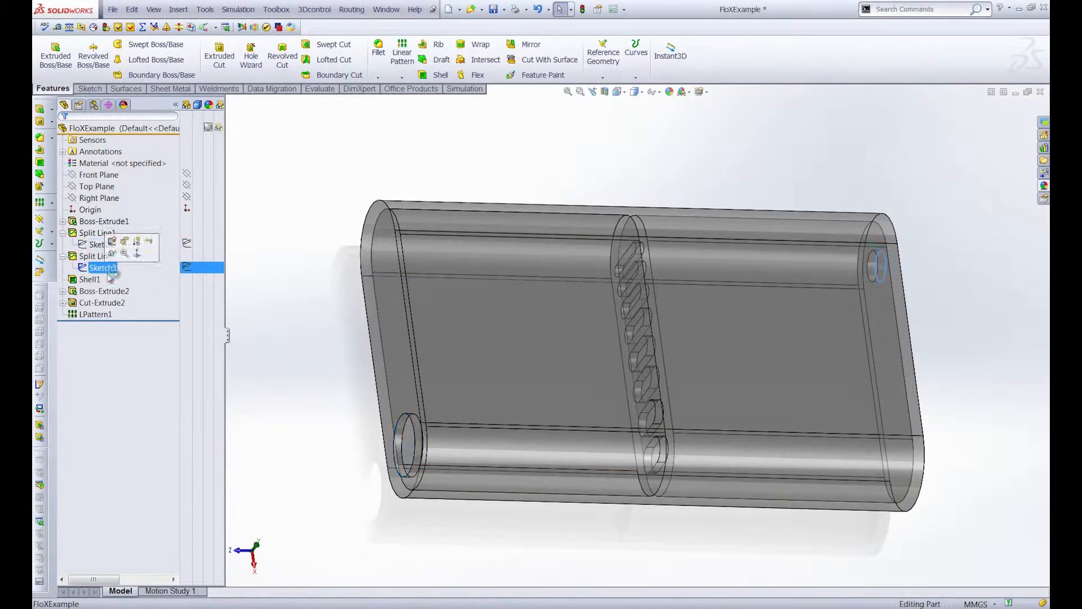
- Extrude the large circular opening's sketch (Sketch2) 1 mm inward as a boss to form a lid
click(822, 300)
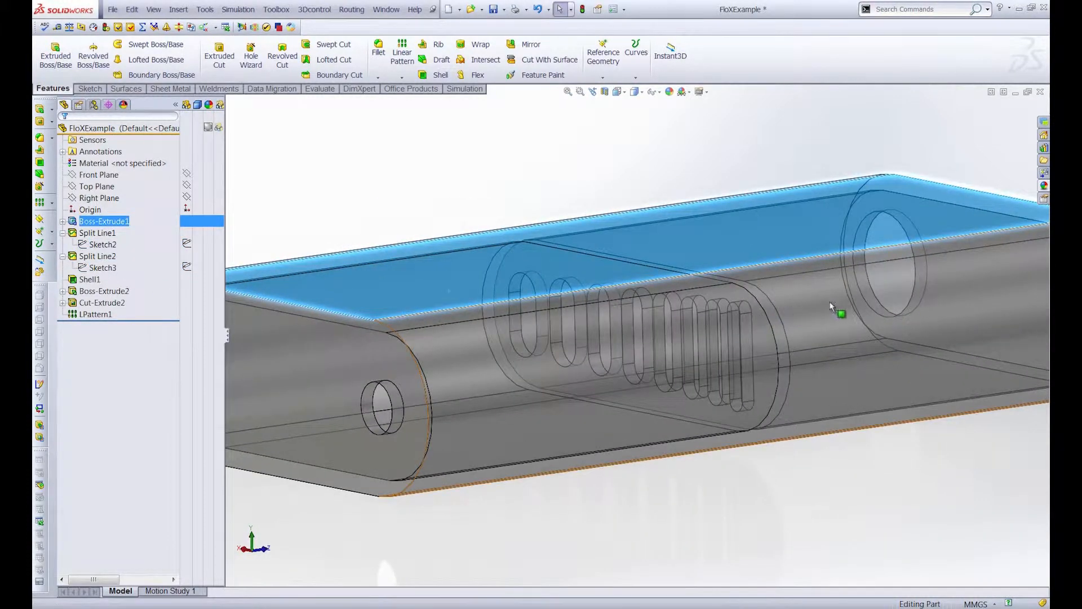
middle_drag(620, 404, 507, 389)
key(space)
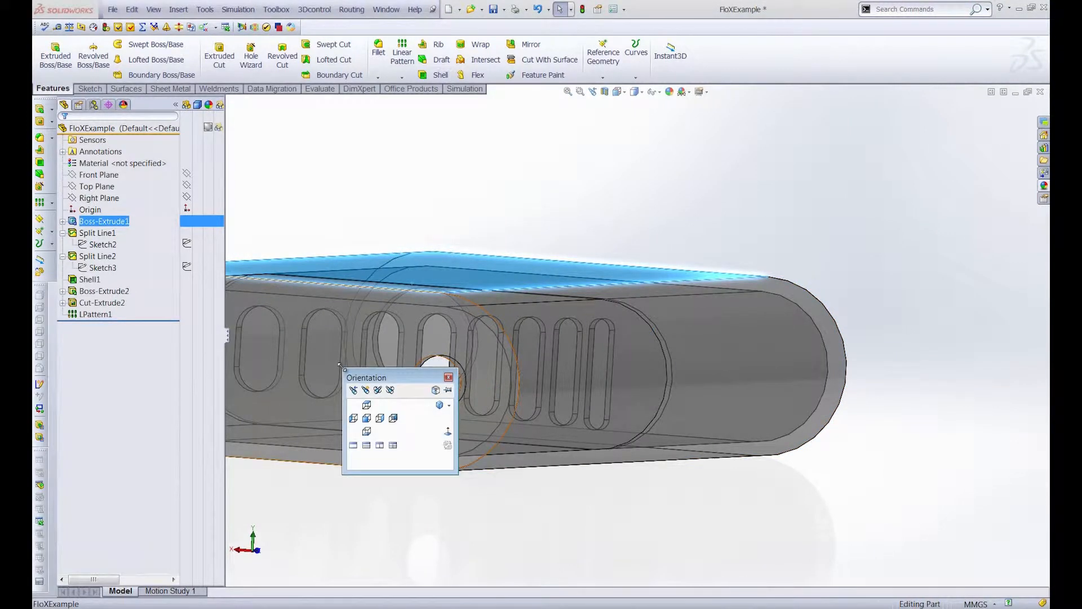
click(447, 431)
middle_drag(251, 353, 472, 540)
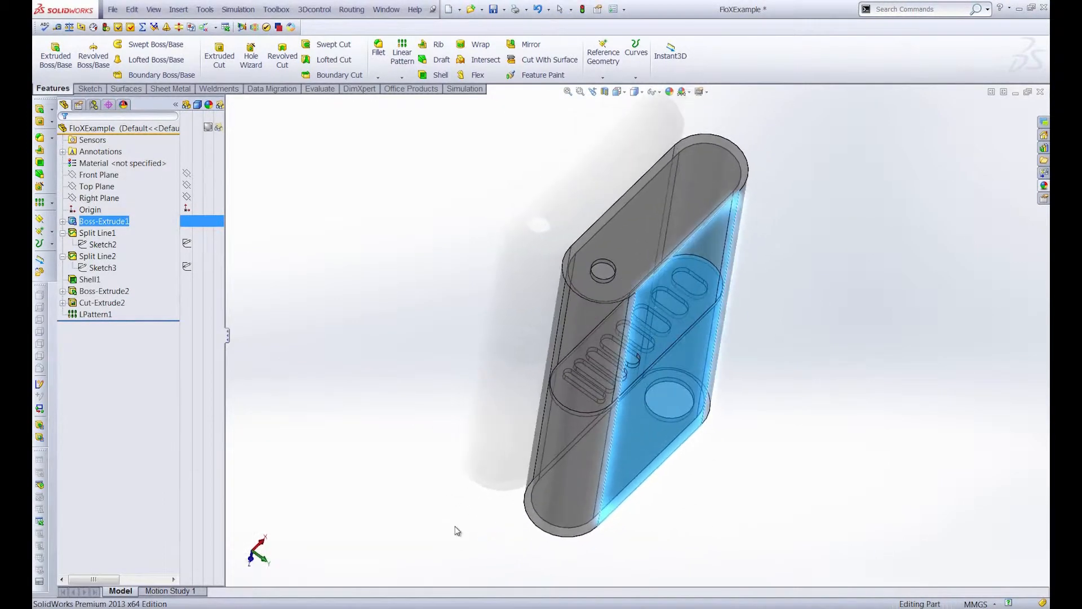
click(102, 244)
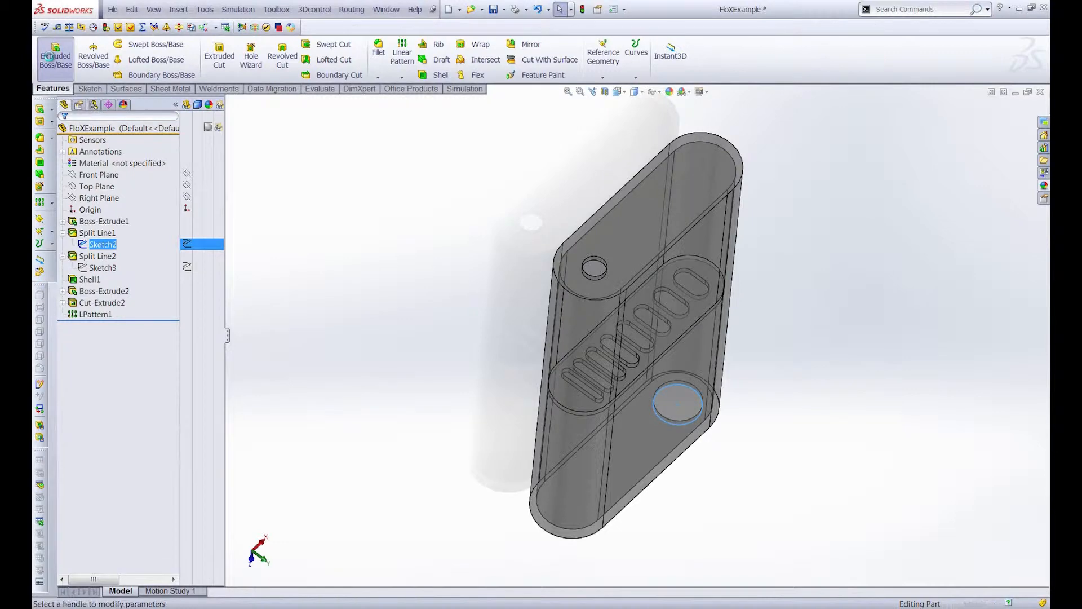
click(49, 57)
text(1)
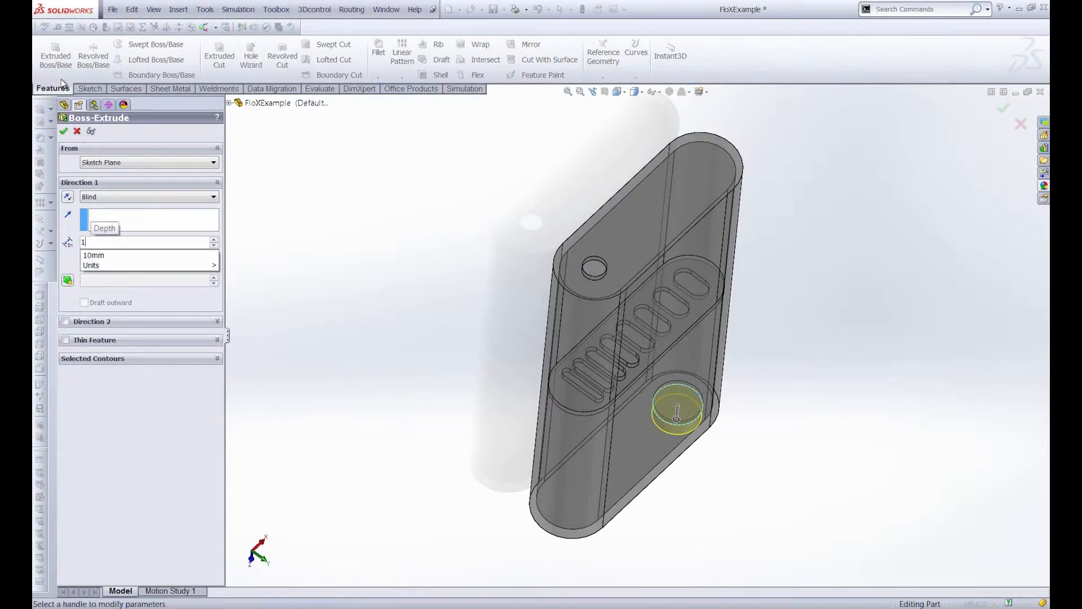
key(Return)
middle_drag(430, 408, 553, 368)
click(67, 196)
middle_drag(358, 397, 364, 380)
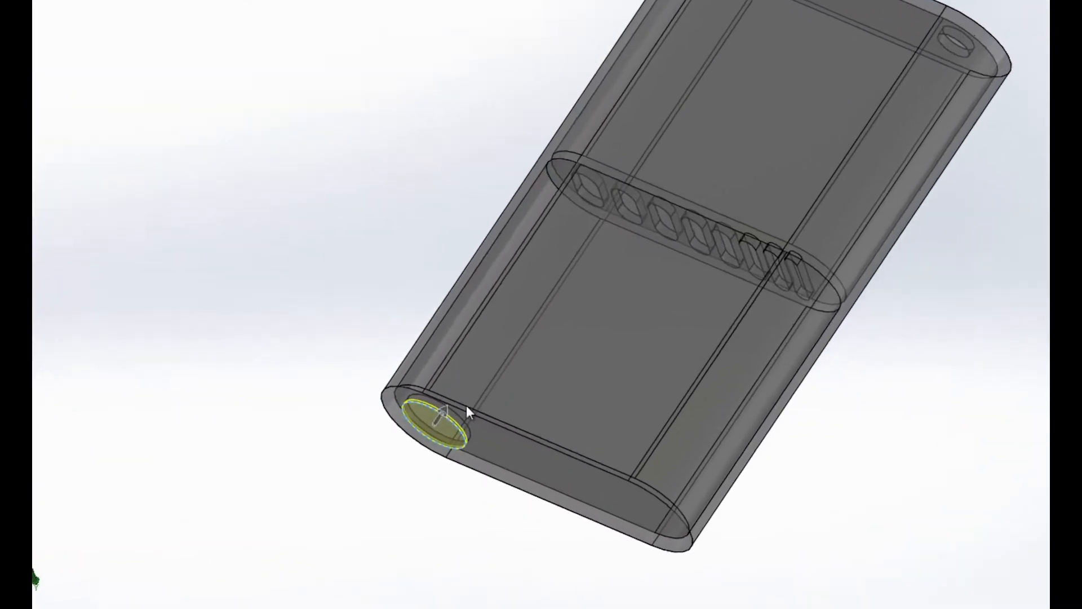
middle_drag(545, 439, 534, 360)
middle_drag(451, 288, 367, 374)
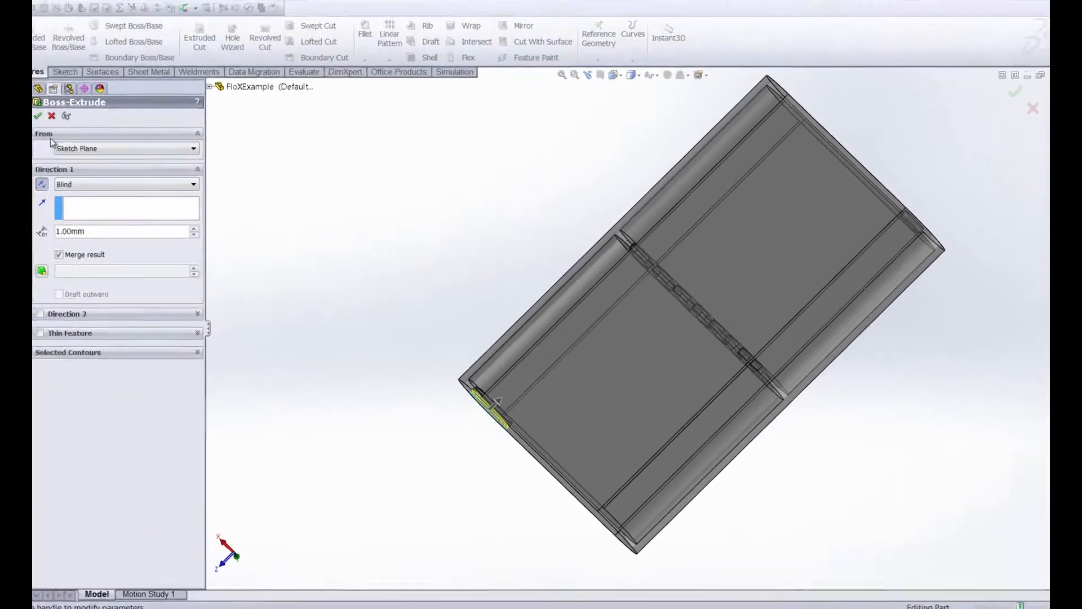
- Extrude the small circular opening's sketch (Sketch3) 1 mm inward as a boss to close it with a lid
click(106, 269)
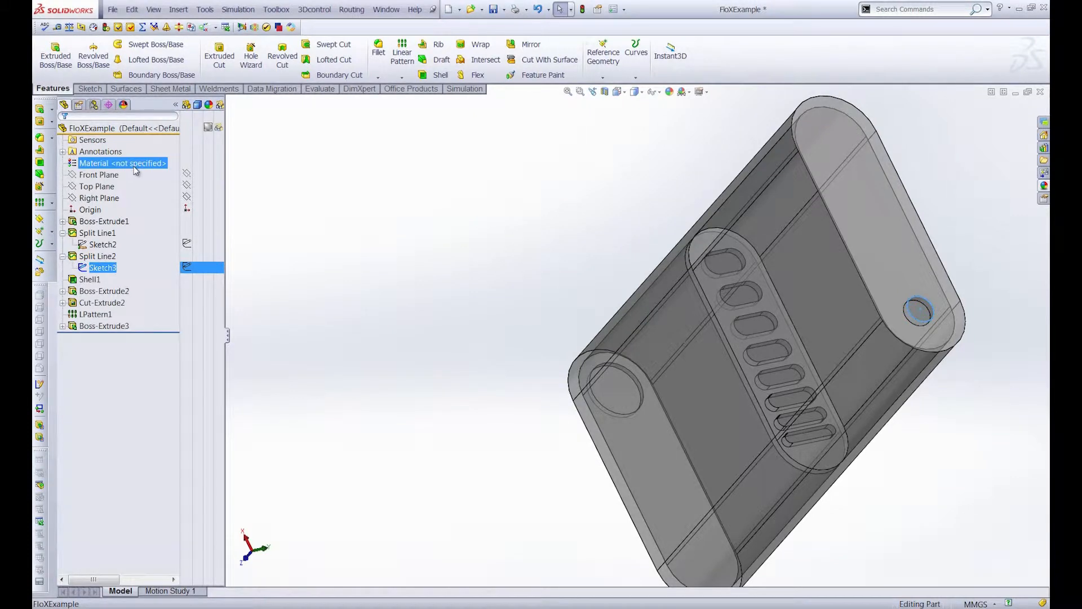
click(56, 57)
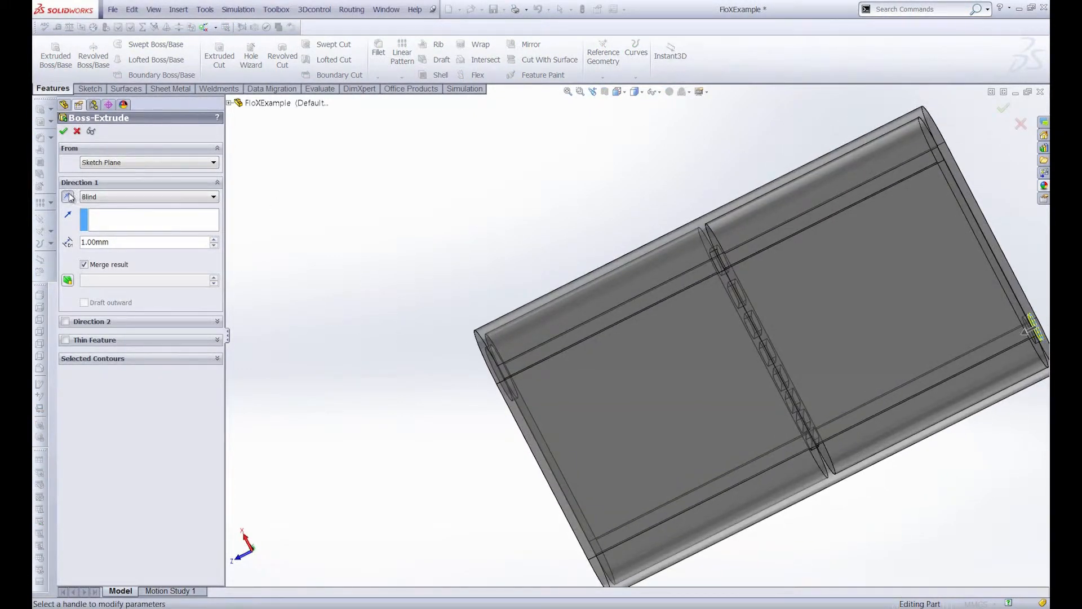
click(63, 131)
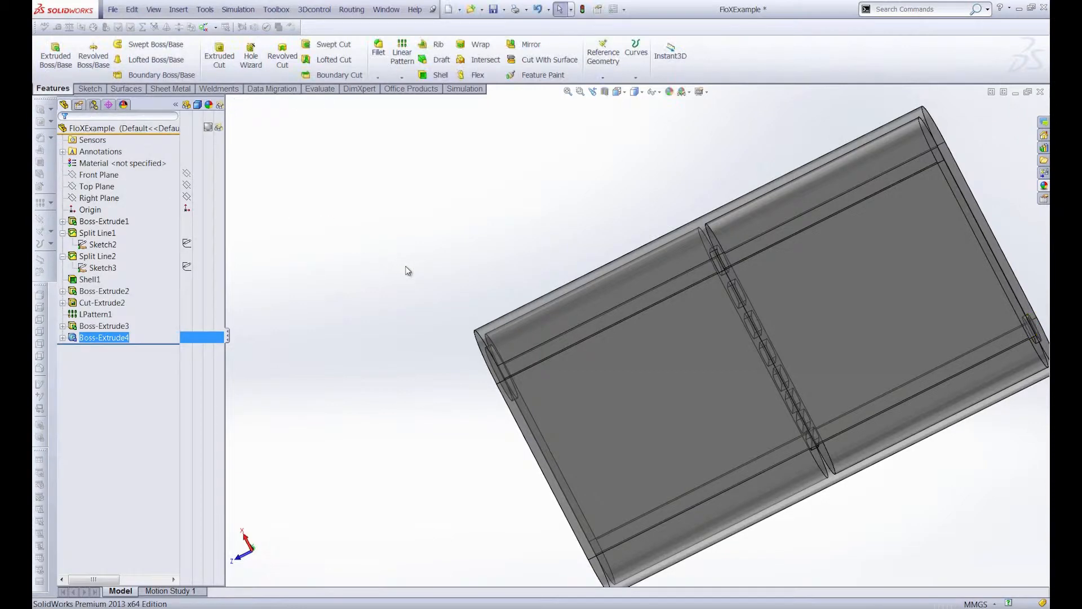
- Start a FloXpress analysis, run the geometry check, and display the fluid volume to inspect the cavity
middle_drag(684, 297, 745, 261)
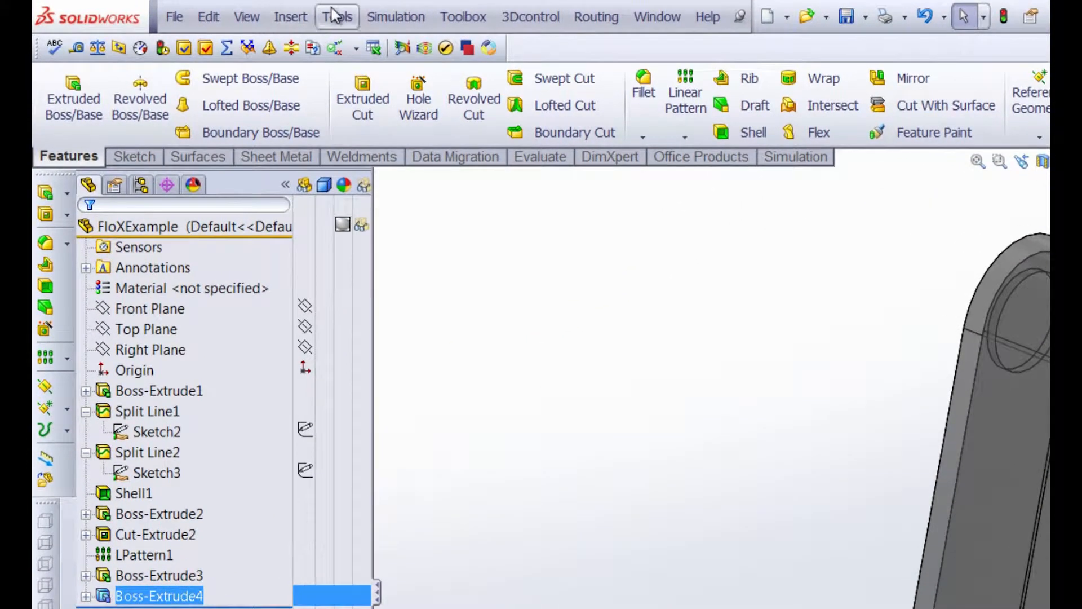
click(334, 17)
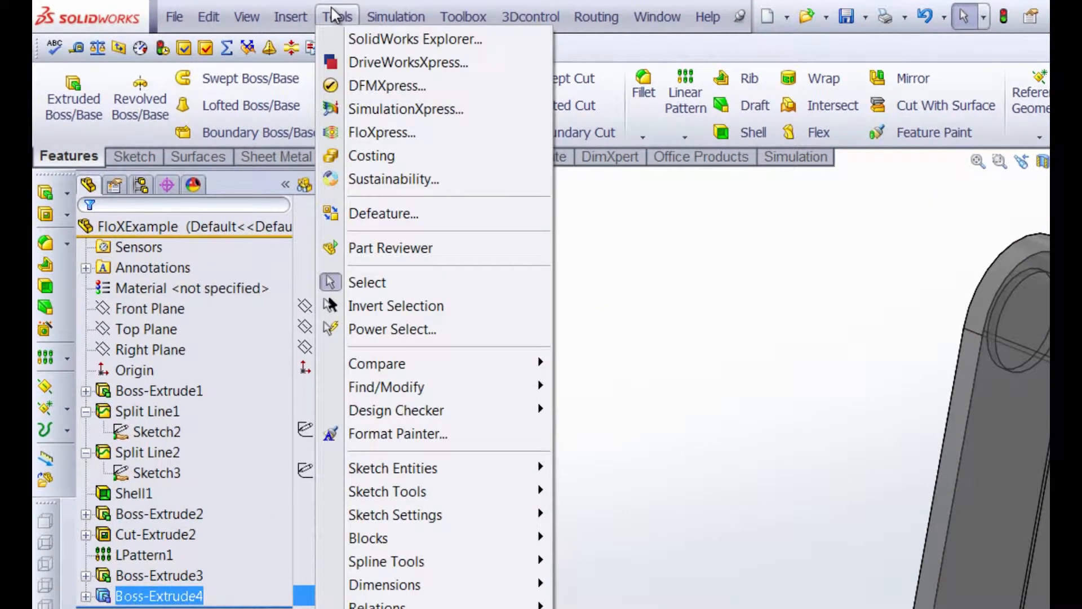
click(368, 133)
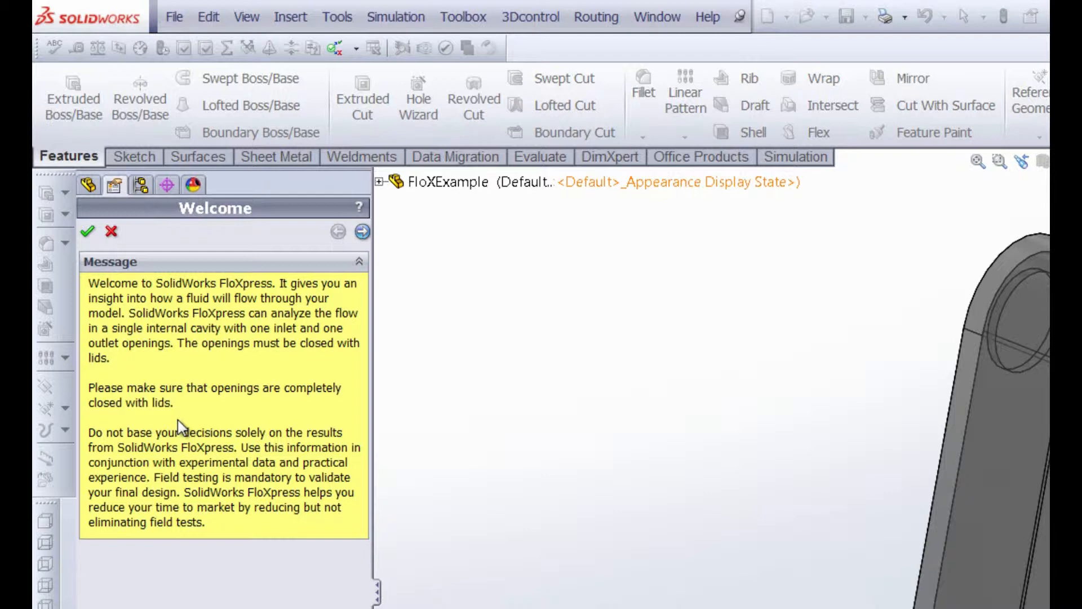
click(363, 231)
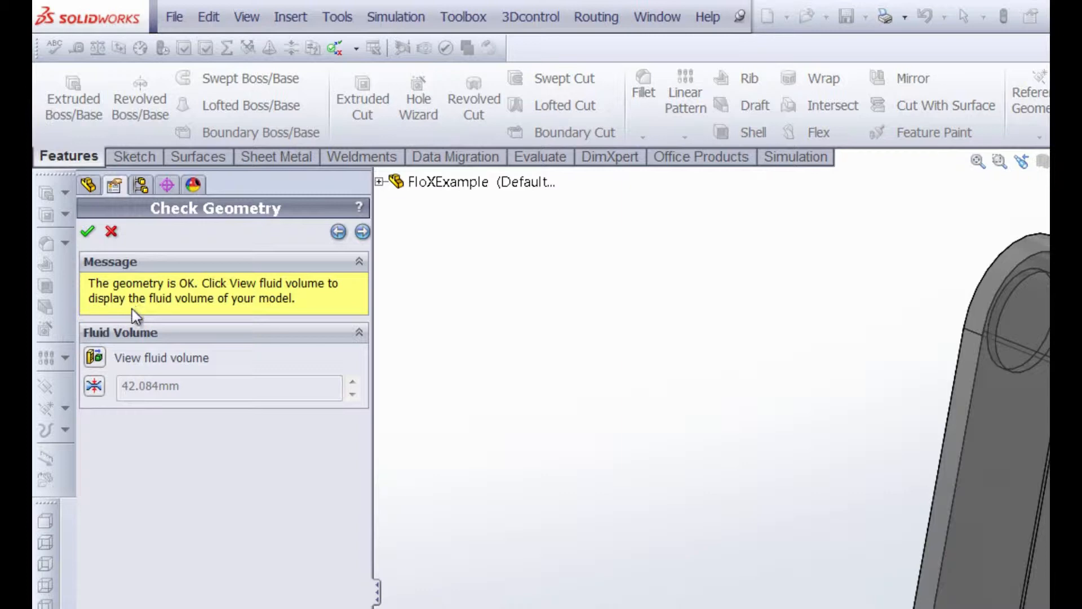
click(95, 357)
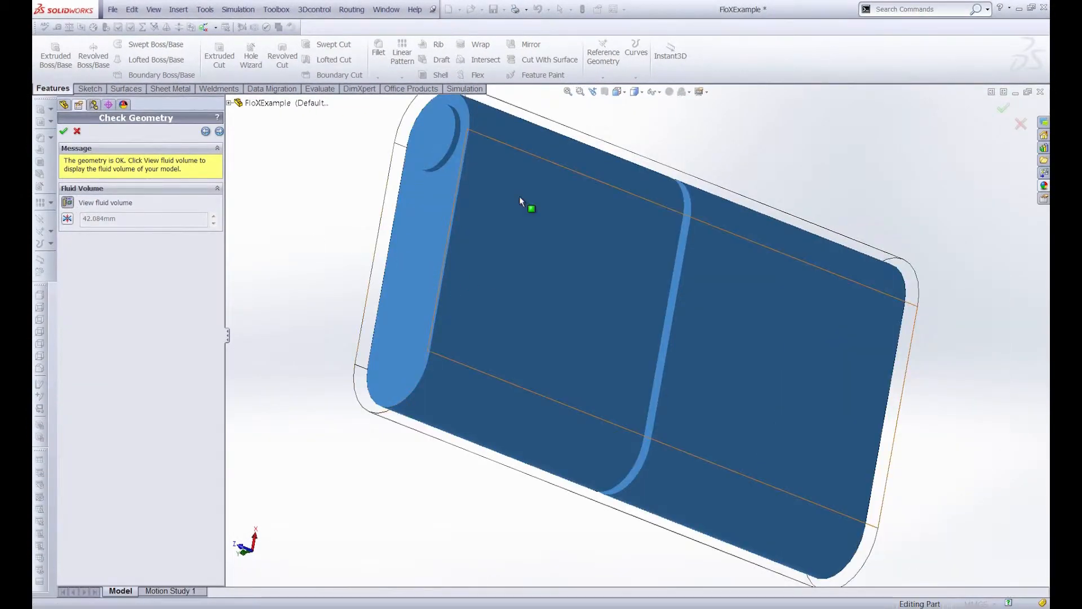
middle_drag(738, 389, 688, 416)
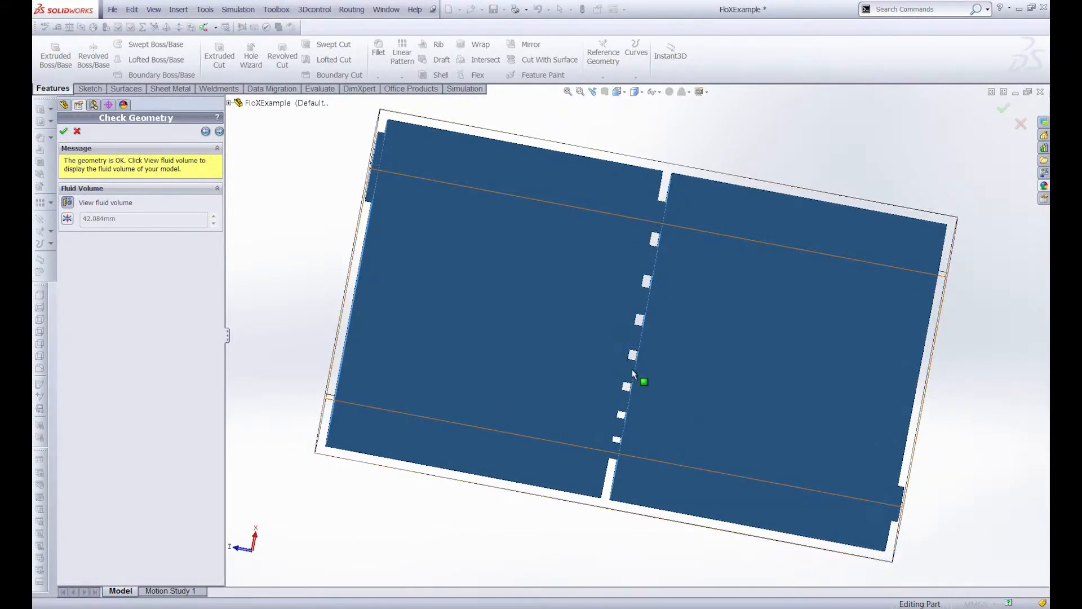
middle_drag(632, 373, 381, 398)
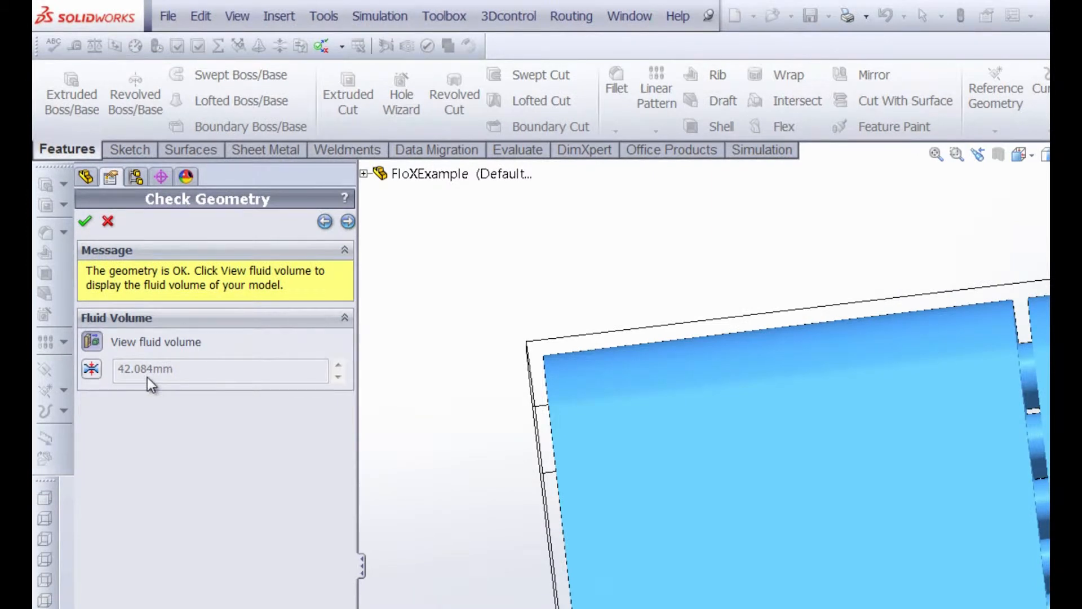
- Keep Water as the fluid for the analysis, declining the change to Air, and proceed to the flow inlet
click(348, 221)
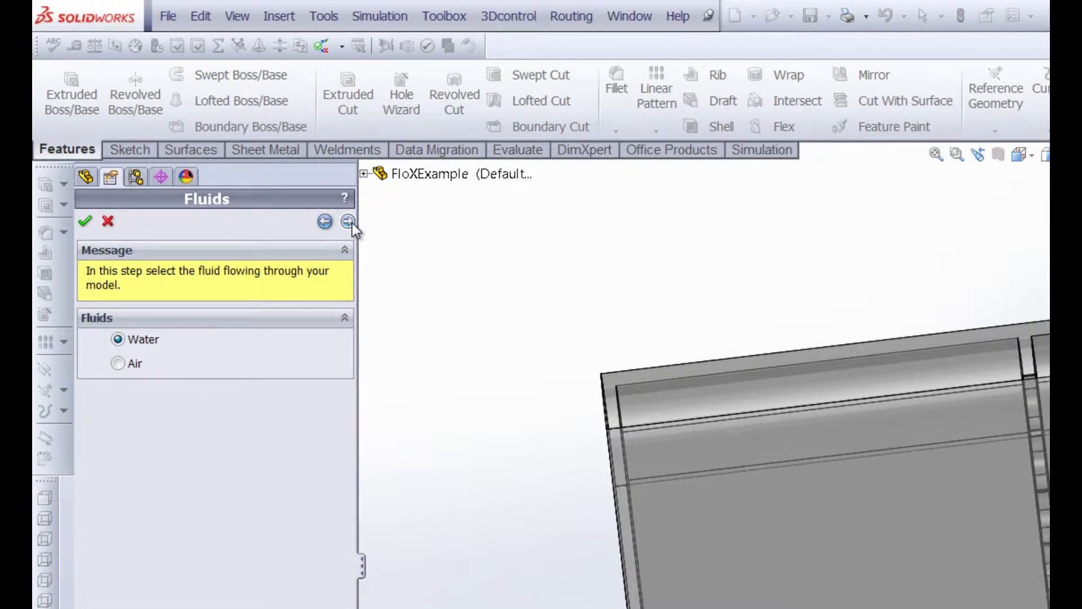
click(118, 363)
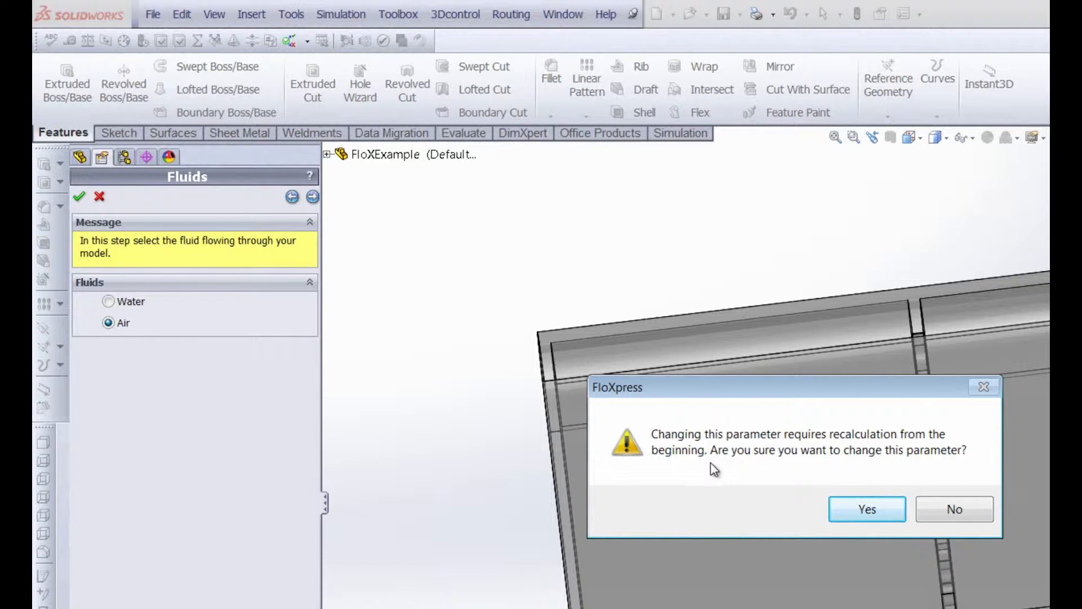
click(981, 510)
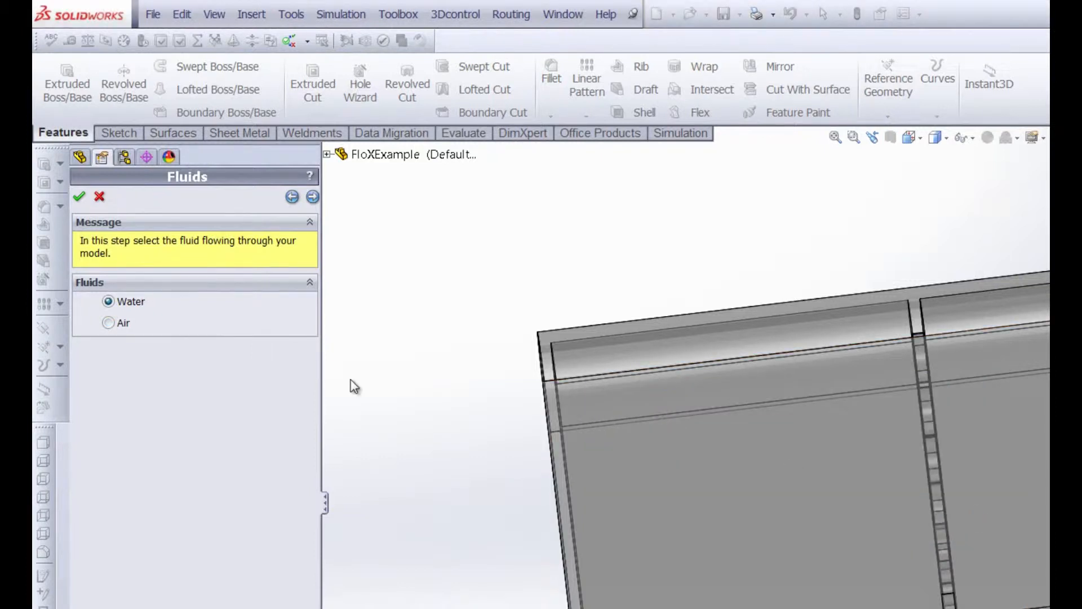
click(312, 198)
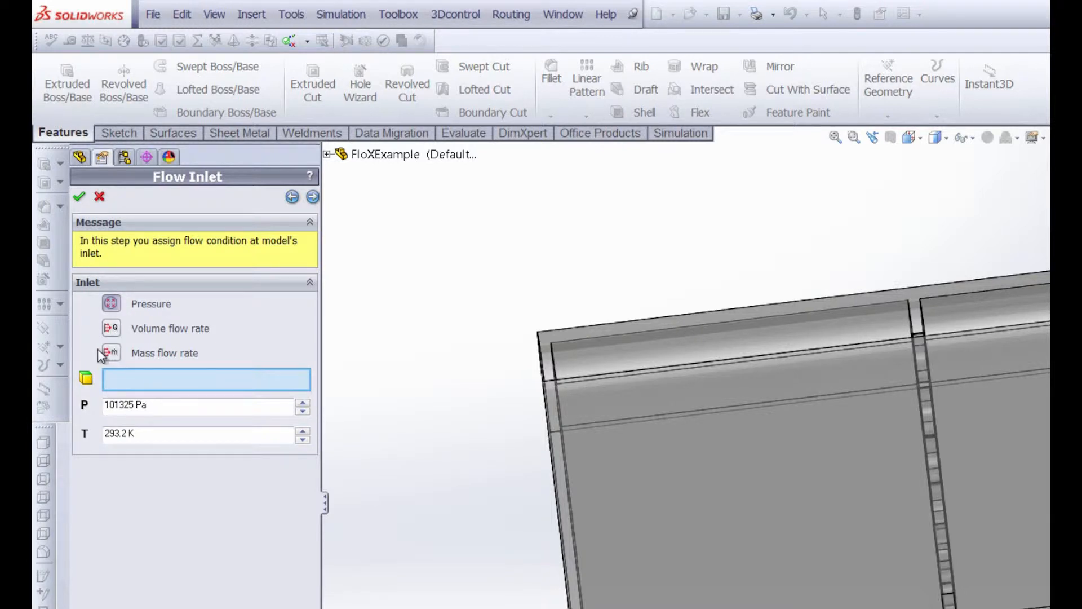
- Change the inlet condition to mass flow rate and assign it to the inner face of the small circular lid (Boss-Extrude4)
click(113, 355)
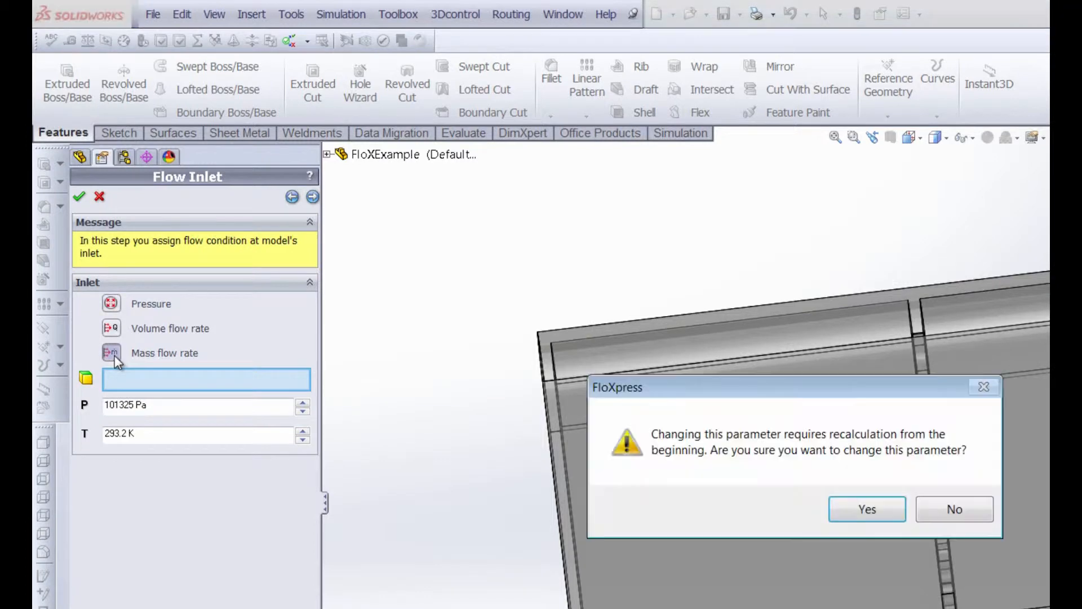
click(885, 509)
middle_drag(718, 569, 912, 487)
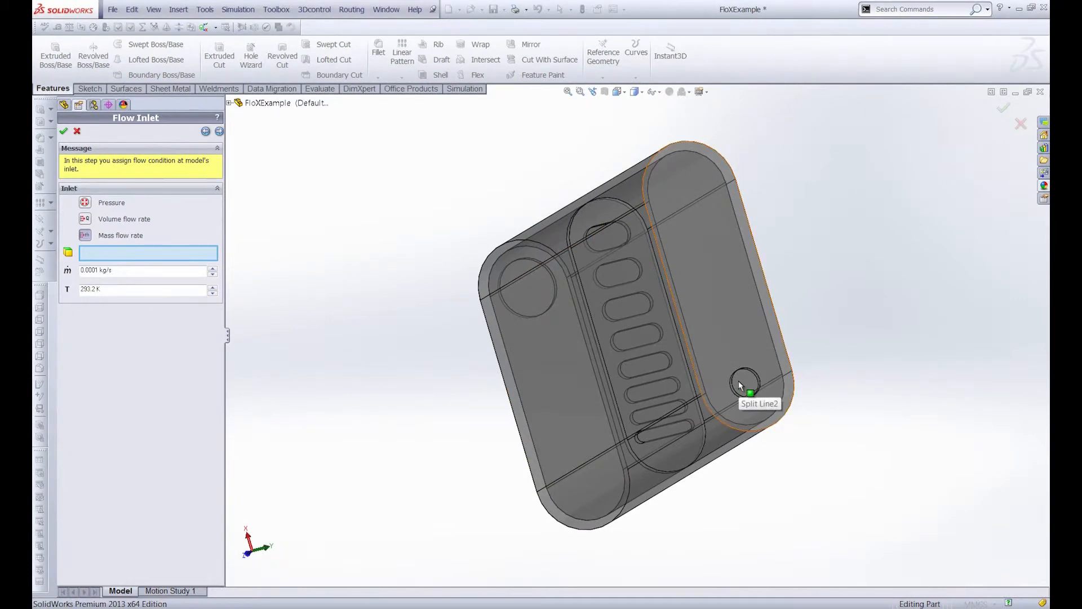
right_click(738, 381)
click(755, 388)
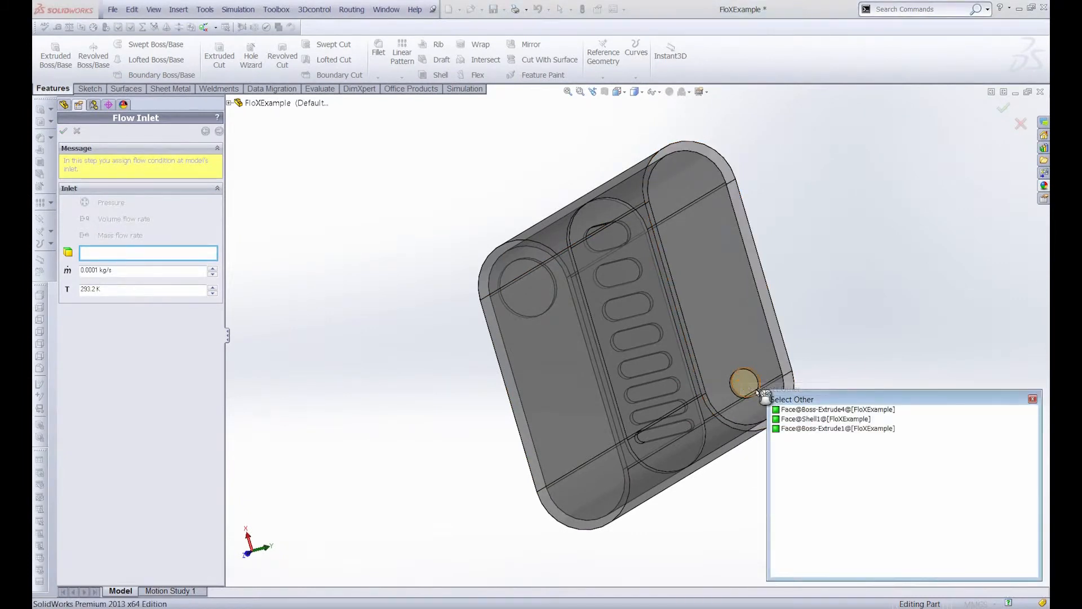
click(786, 410)
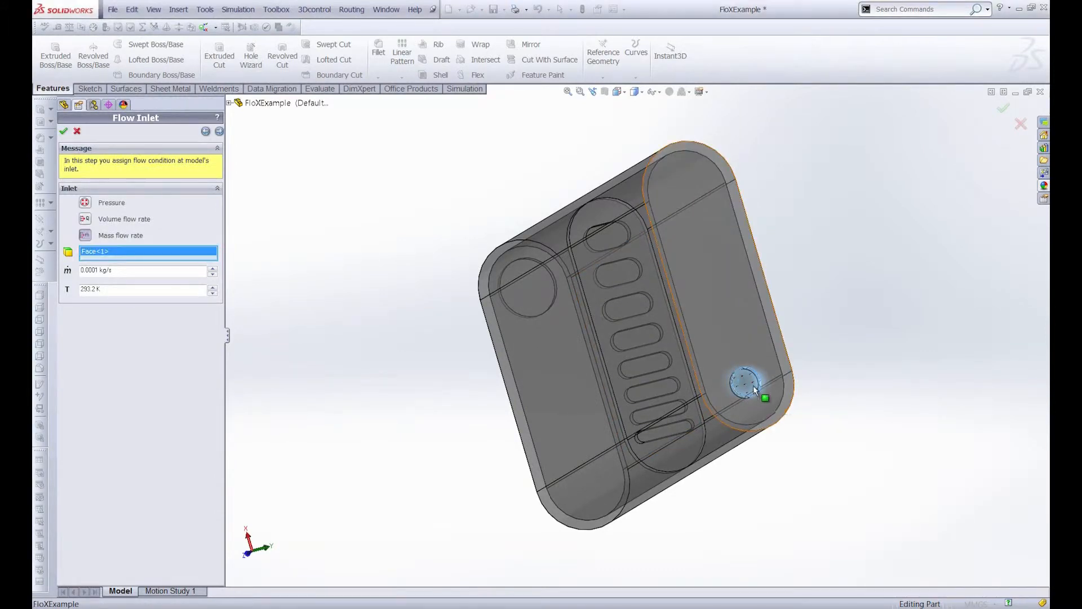
- Set the inlet mass flow rate to 1 kg/s and proceed to the flow outlet
scroll(763, 380, down, 5)
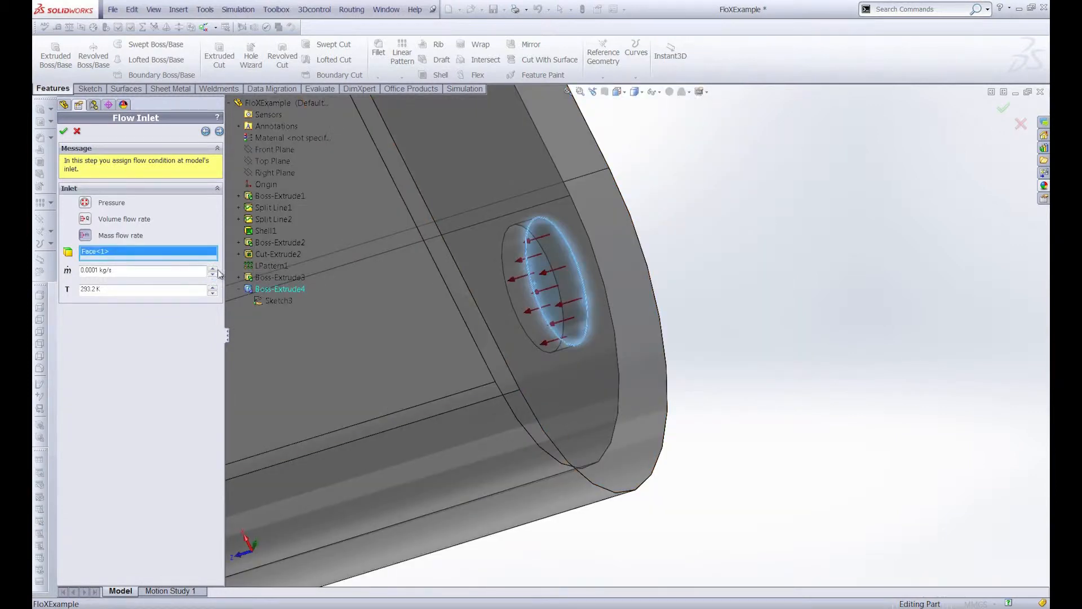
click(212, 269)
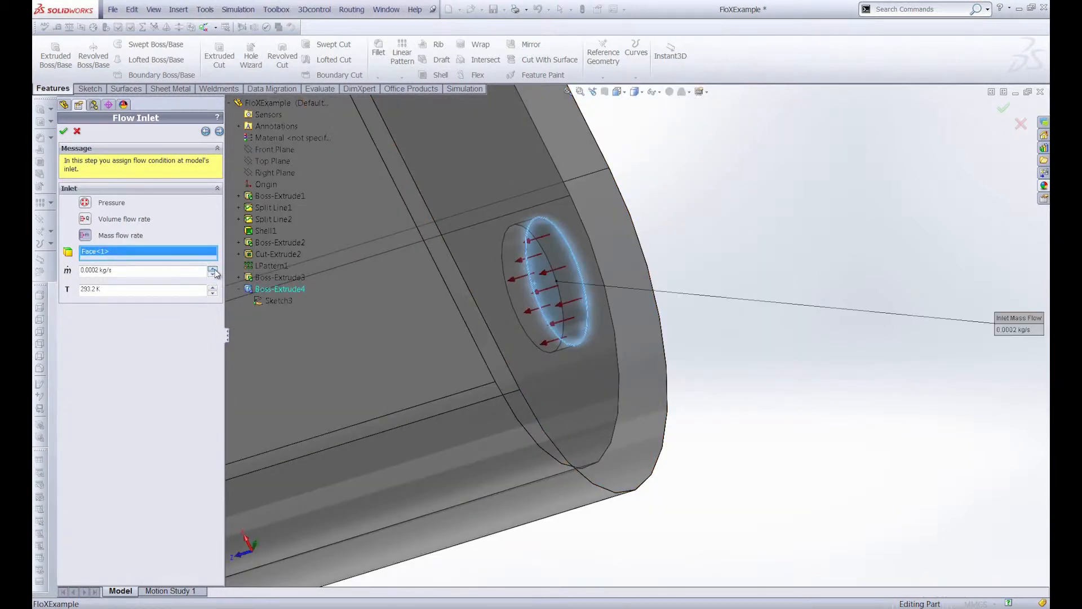
click(214, 270)
drag(97, 270, 33, 272)
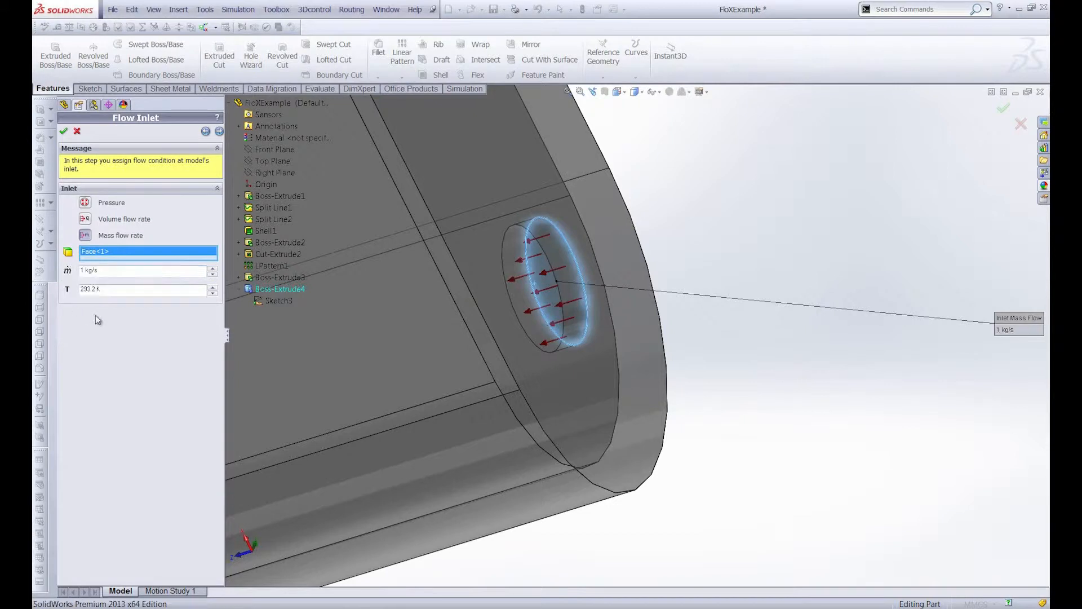
click(219, 131)
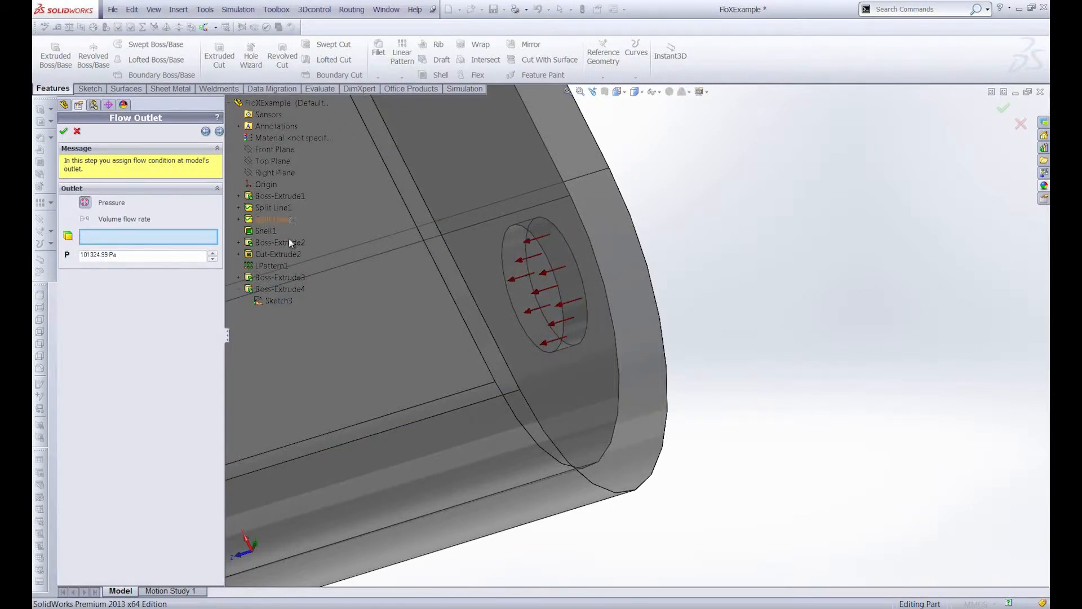
- Assign the inner face of the large circular lid (Boss-Extrude3) as the pressure outlet and inspect its flow arrows
scroll(408, 313, up, 5)
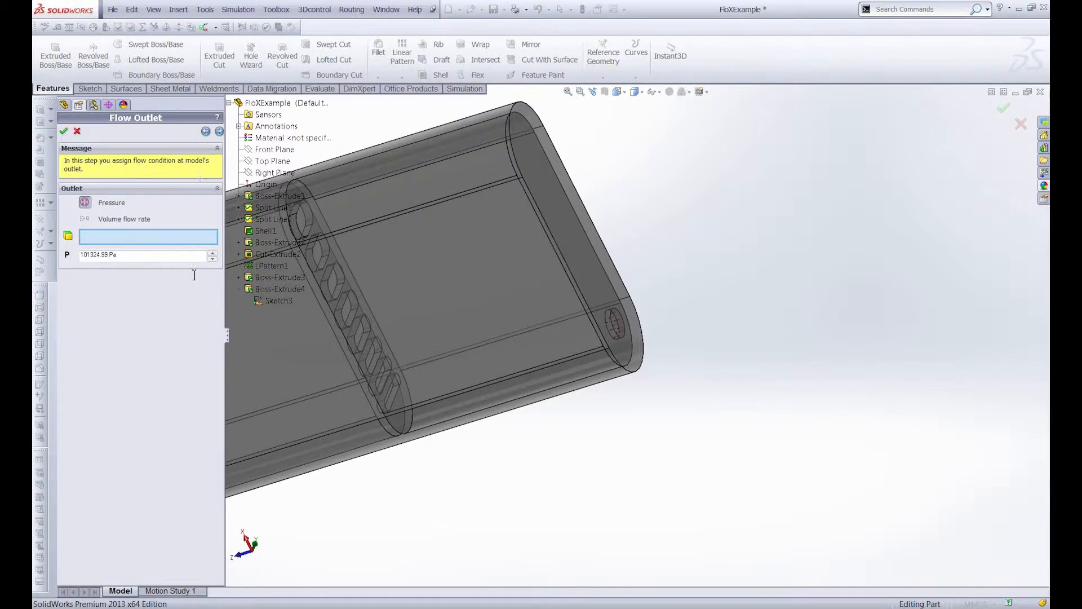
click(292, 343)
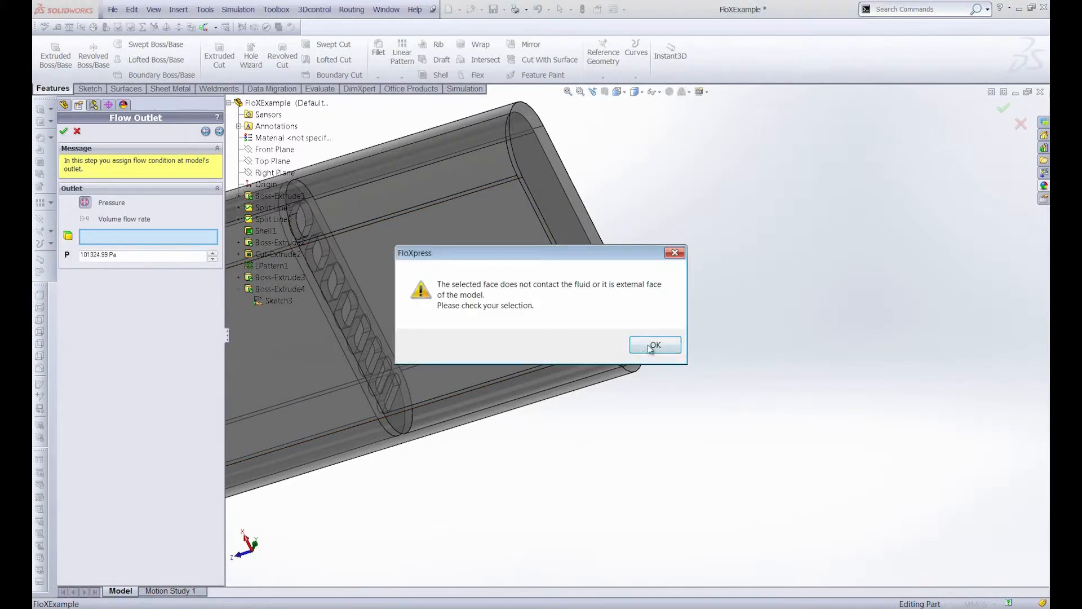
click(644, 346)
middle_drag(346, 357, 532, 305)
right_click(532, 305)
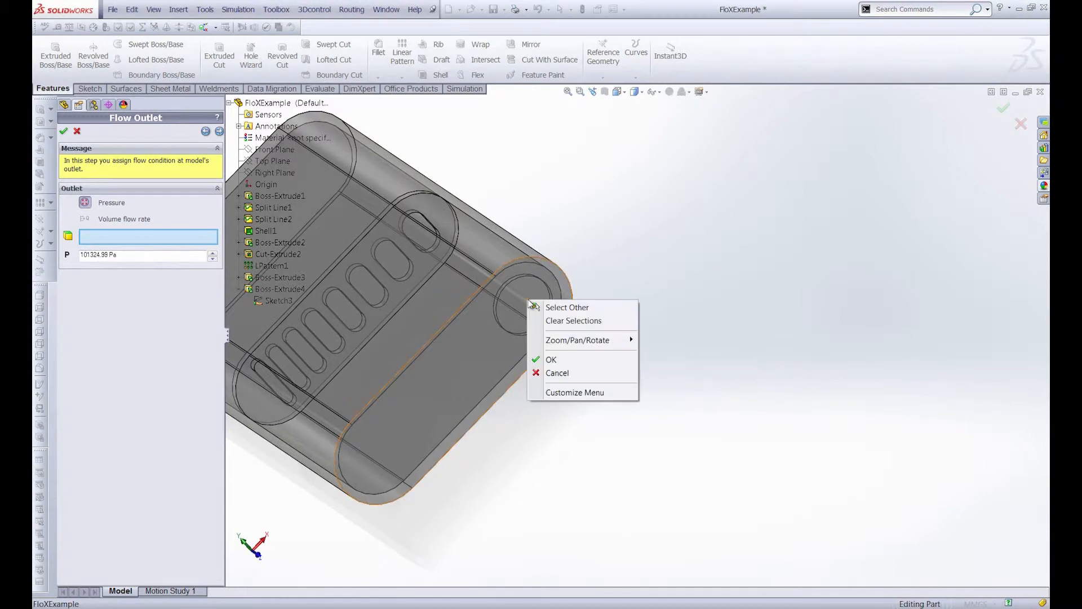
click(555, 307)
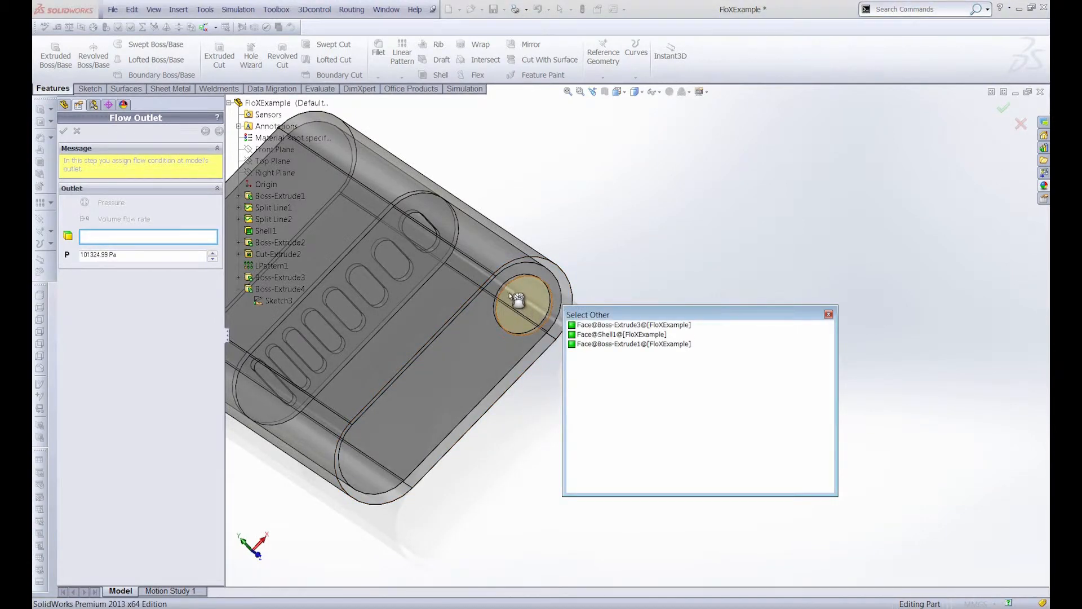
click(598, 325)
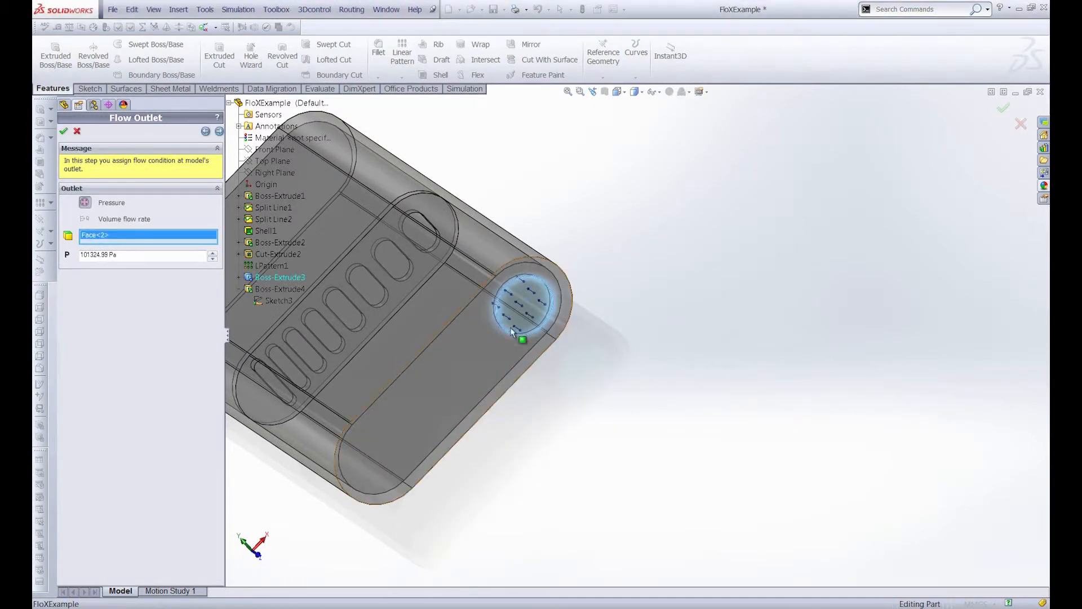
scroll(507, 333, down, 3)
scroll(552, 304, up, 10)
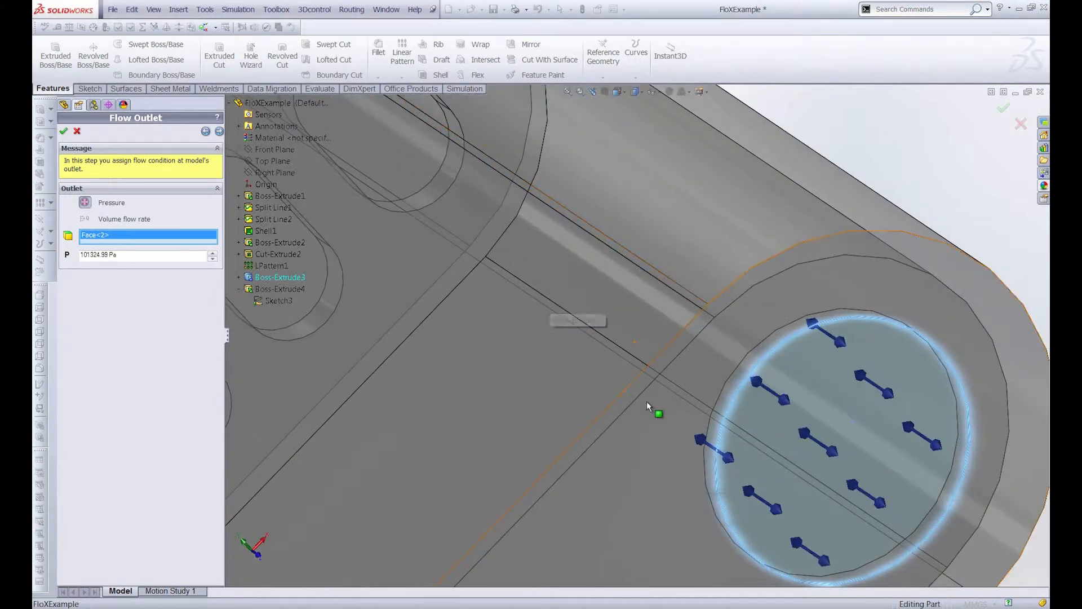
middle_drag(647, 402, 700, 384)
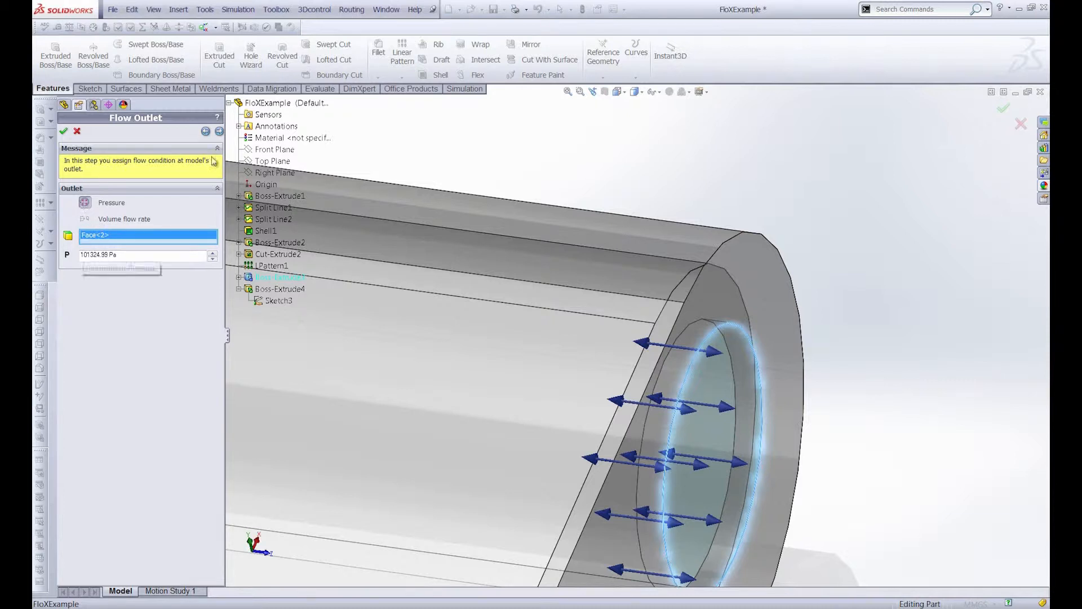
- Accept the outlet condition, solve the flow analysis, and bring the velocity trajectories of the whole part into view
click(220, 132)
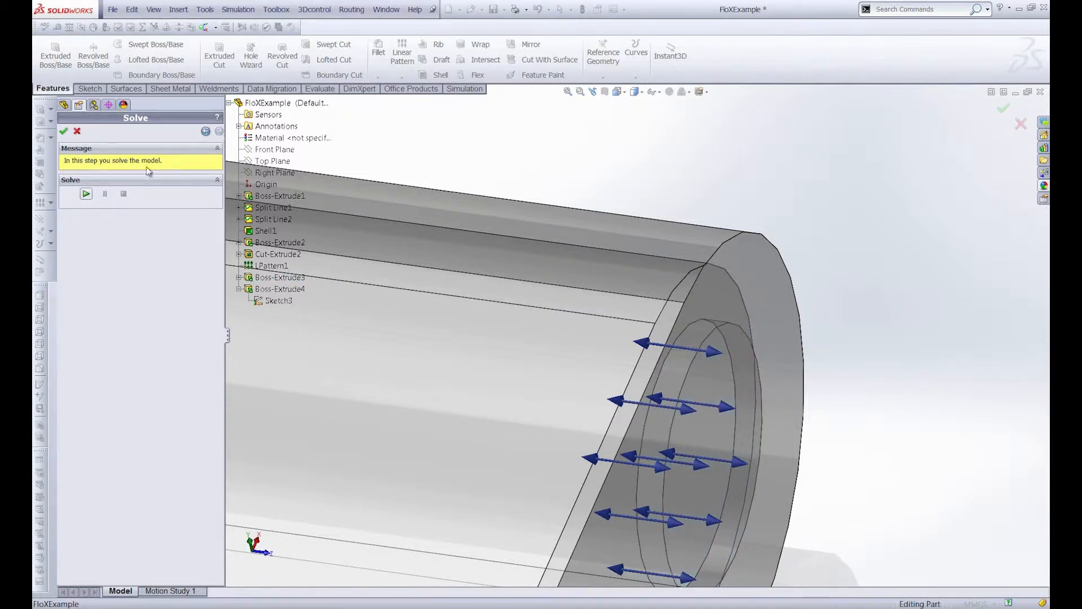
click(87, 195)
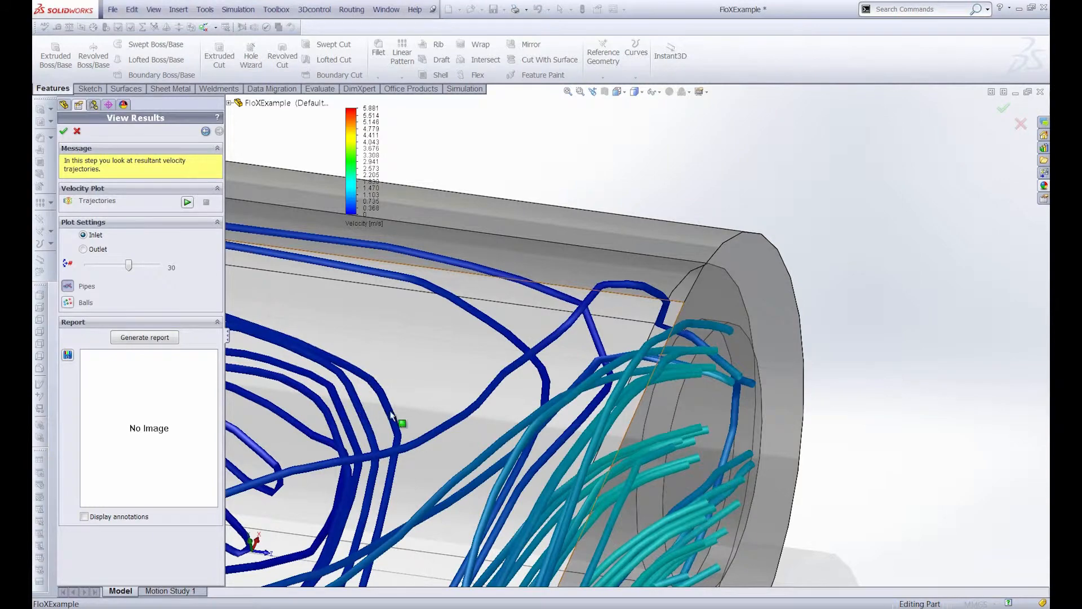
scroll(279, 355, up, 10)
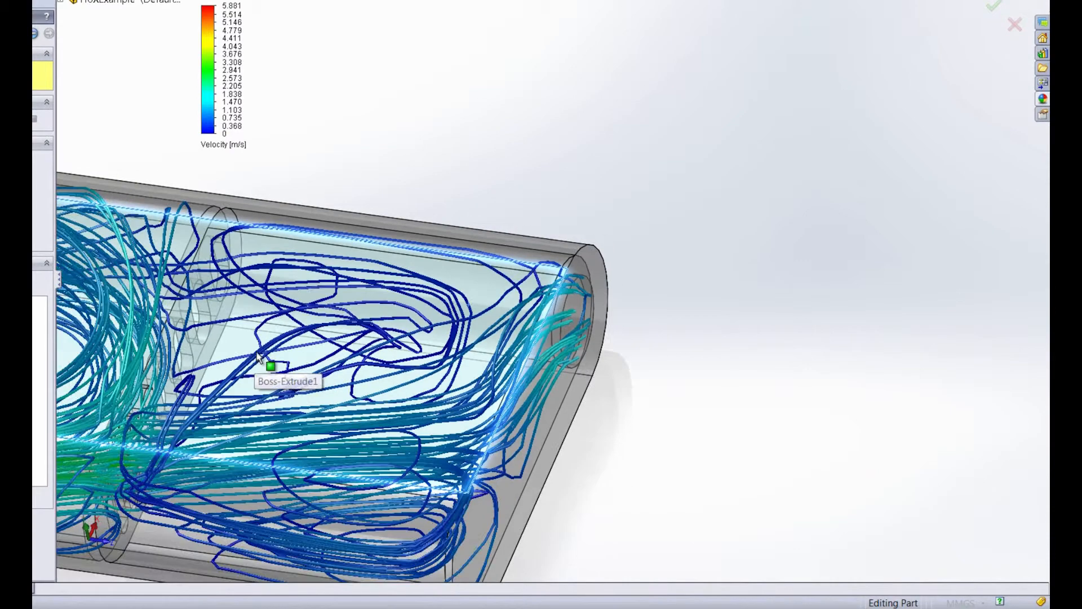
scroll(197, 318, down, 5)
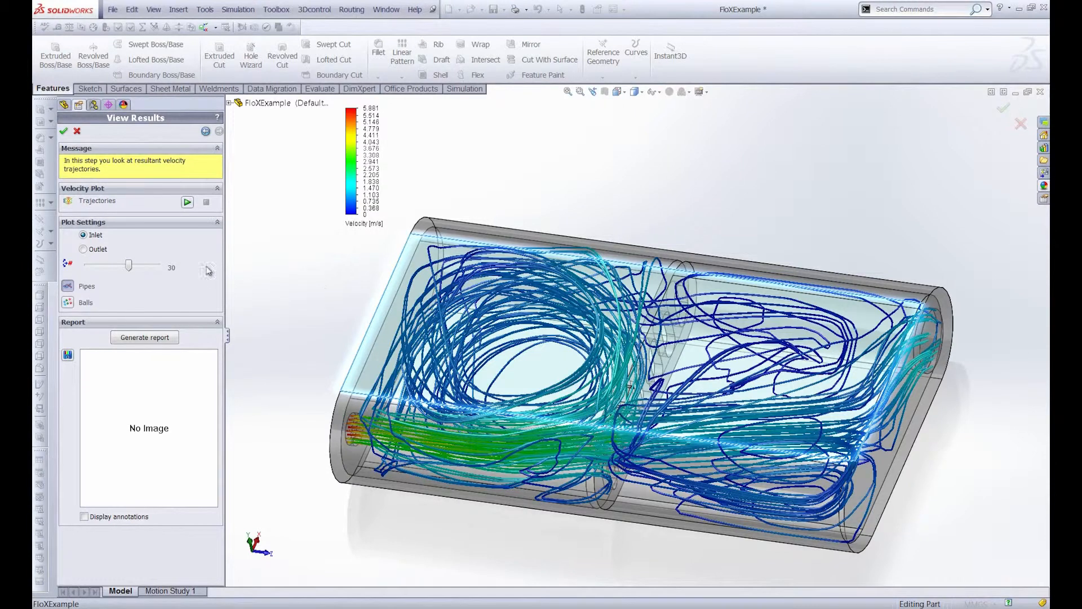
- Play the inlet velocity trajectories as pipes, then switch them to balls and play the animation again
click(187, 202)
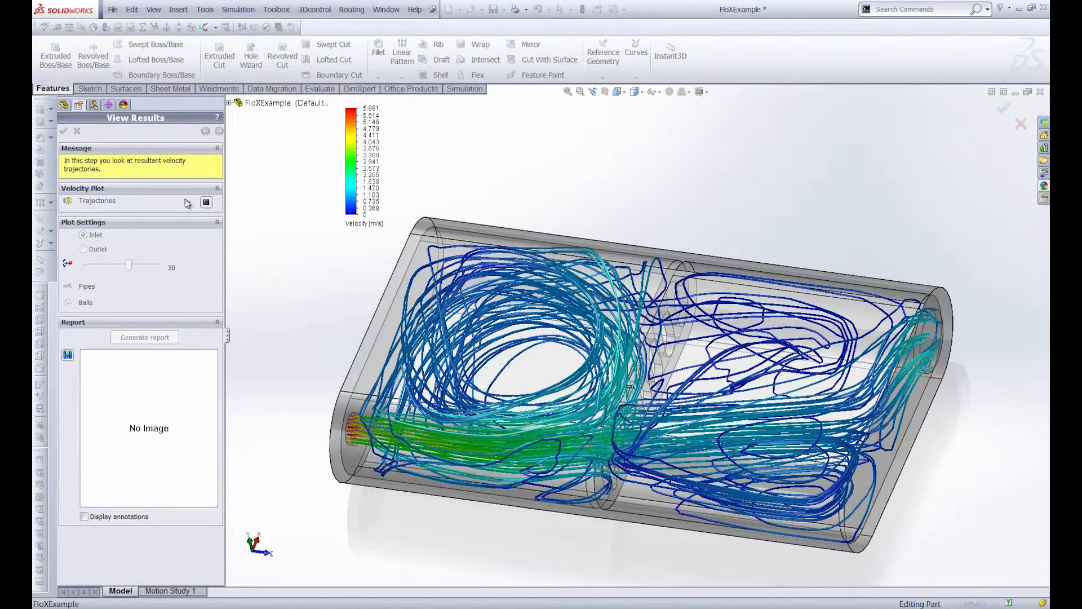
click(205, 203)
click(67, 303)
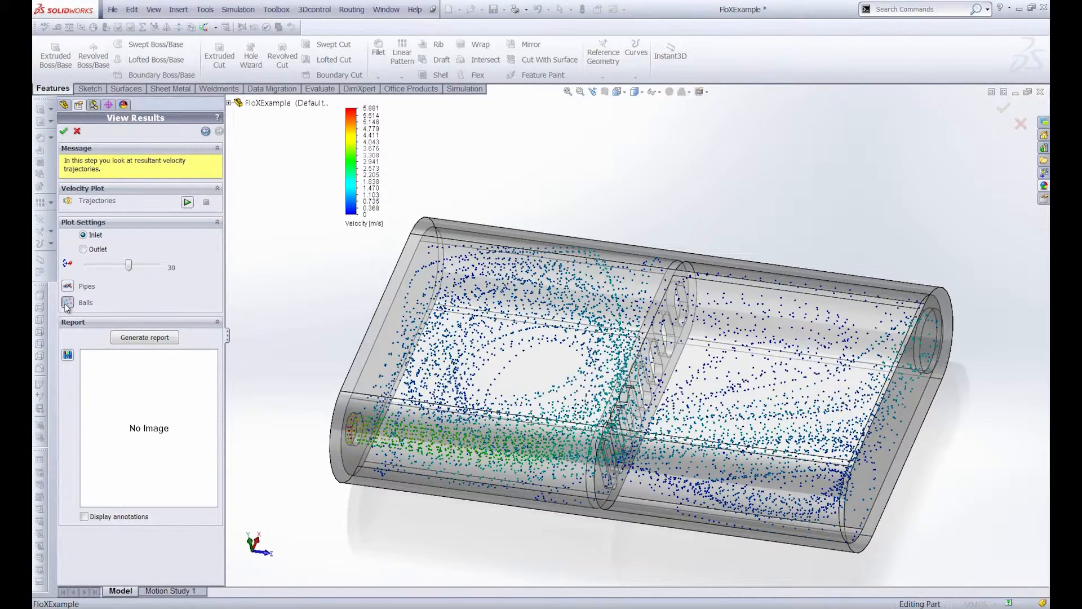
click(187, 203)
- Plot the trajectories from the outlet as pipes and snap a report image of the whole model
click(84, 250)
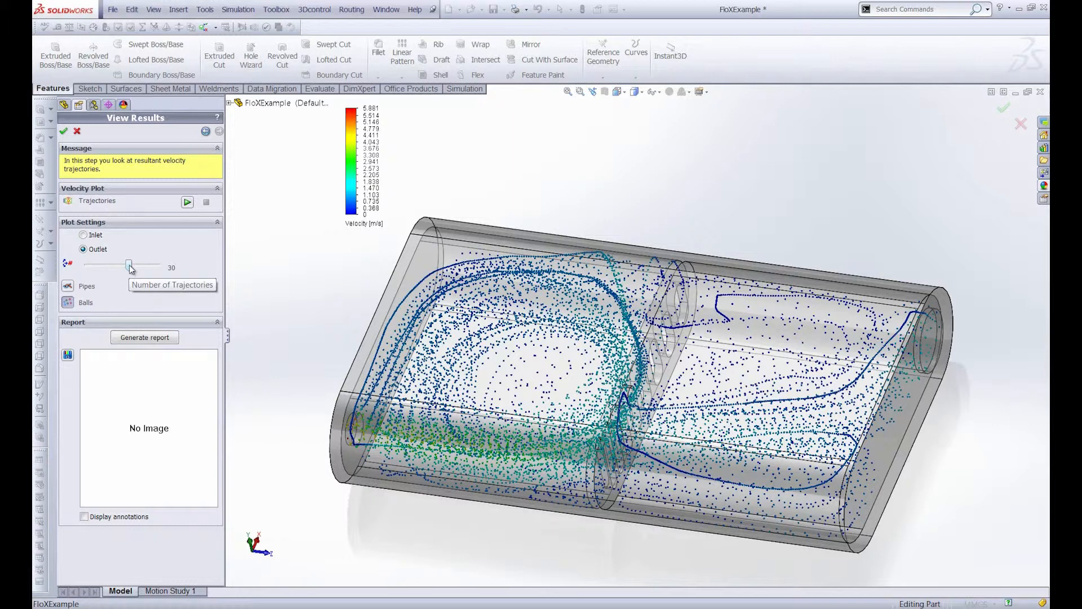
click(70, 286)
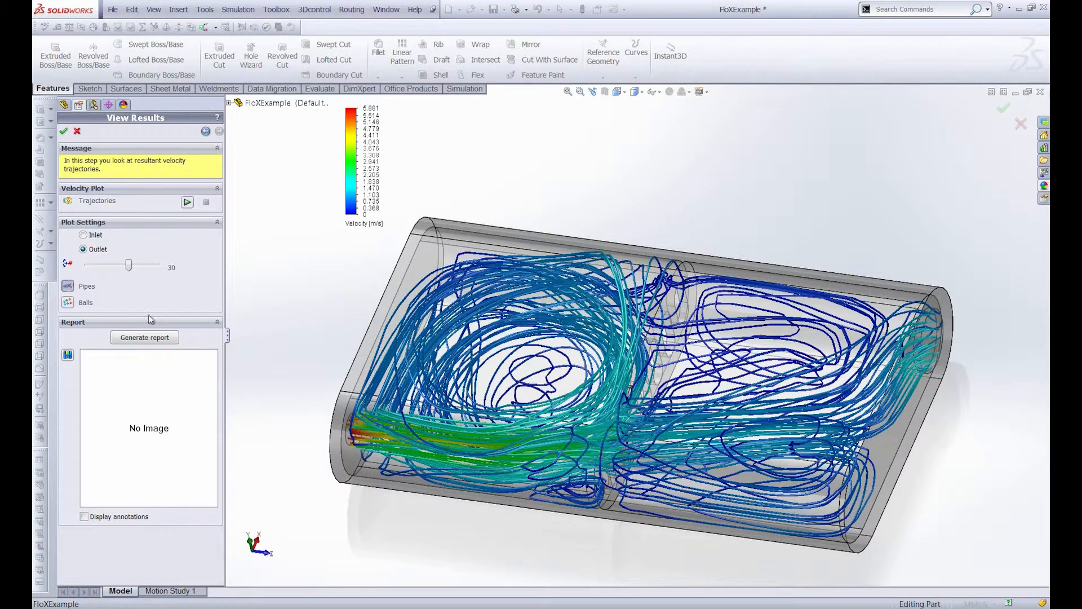
middle_drag(389, 479, 461, 457)
scroll(460, 457, down, 1)
scroll(676, 338, up, 2)
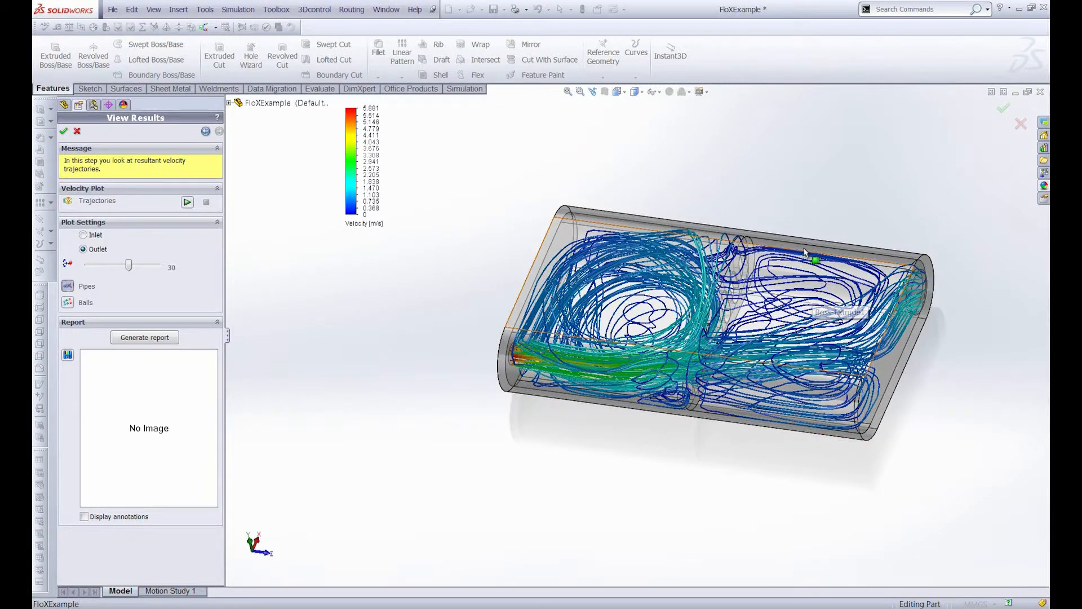
scroll(812, 265, down, 3)
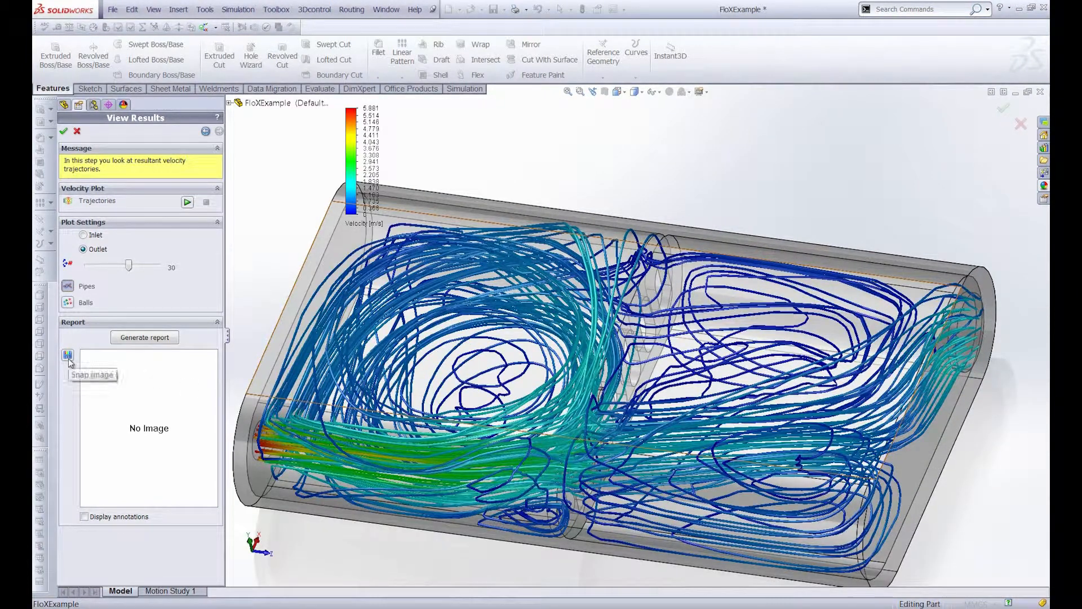
click(69, 359)
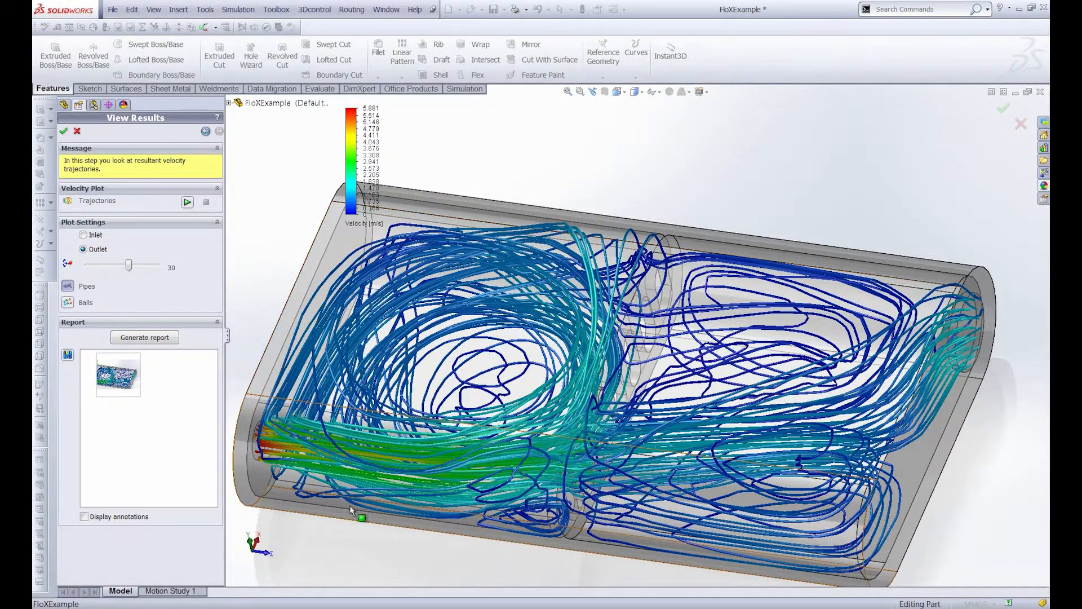
- Snap two more report images, one close-up of the inlet end and one of the outlet end
scroll(382, 517, up, 3)
scroll(493, 360, down, 5)
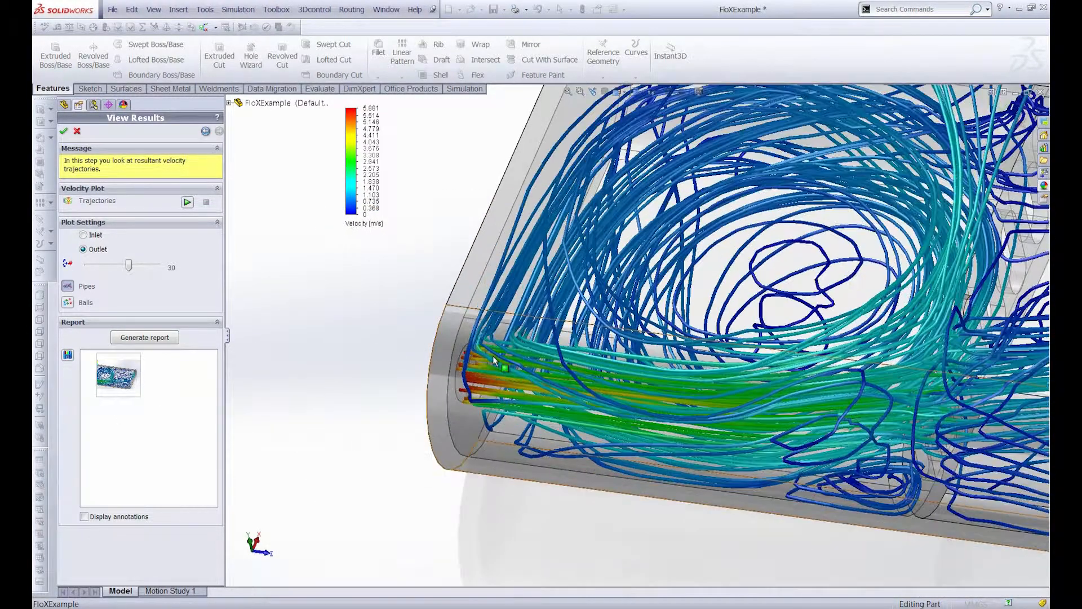
click(68, 354)
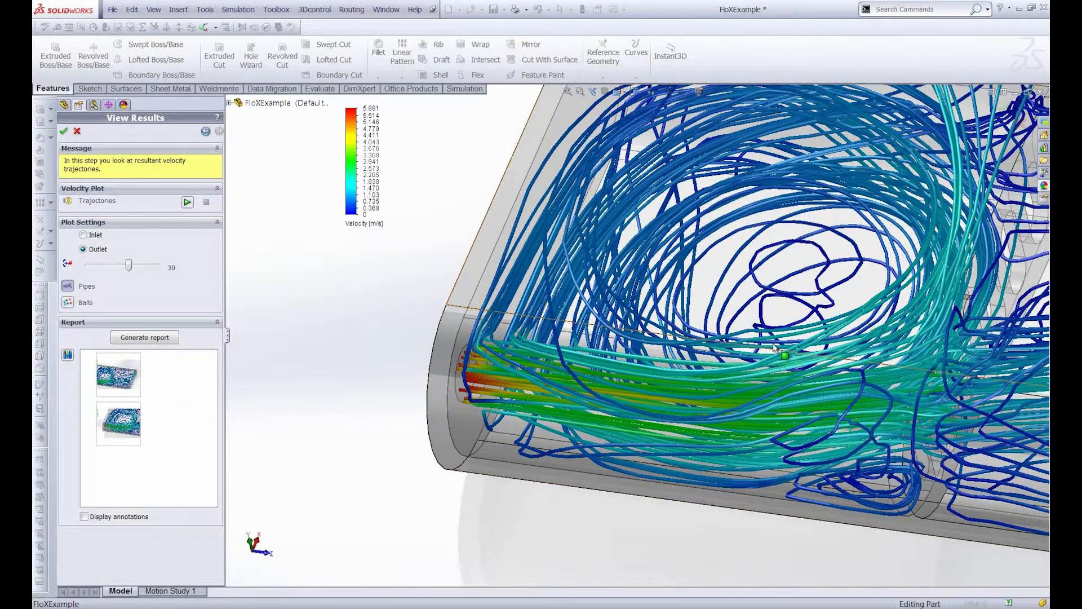
scroll(1044, 381, down, 6)
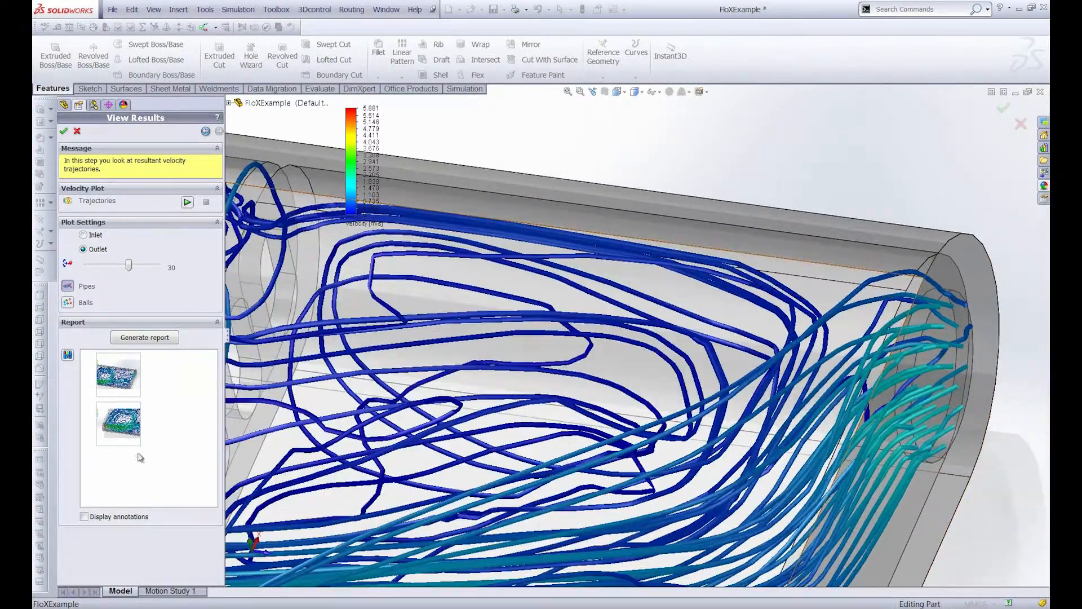
click(68, 354)
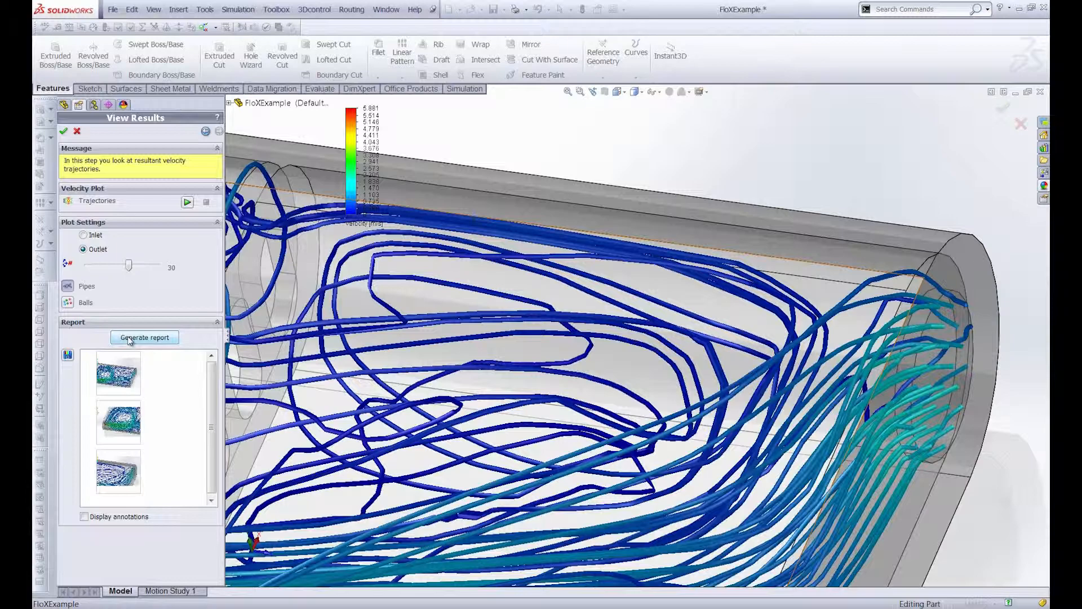
- Generate the FloXpress report in Word and review its flow conditions, results table and captured images
click(128, 338)
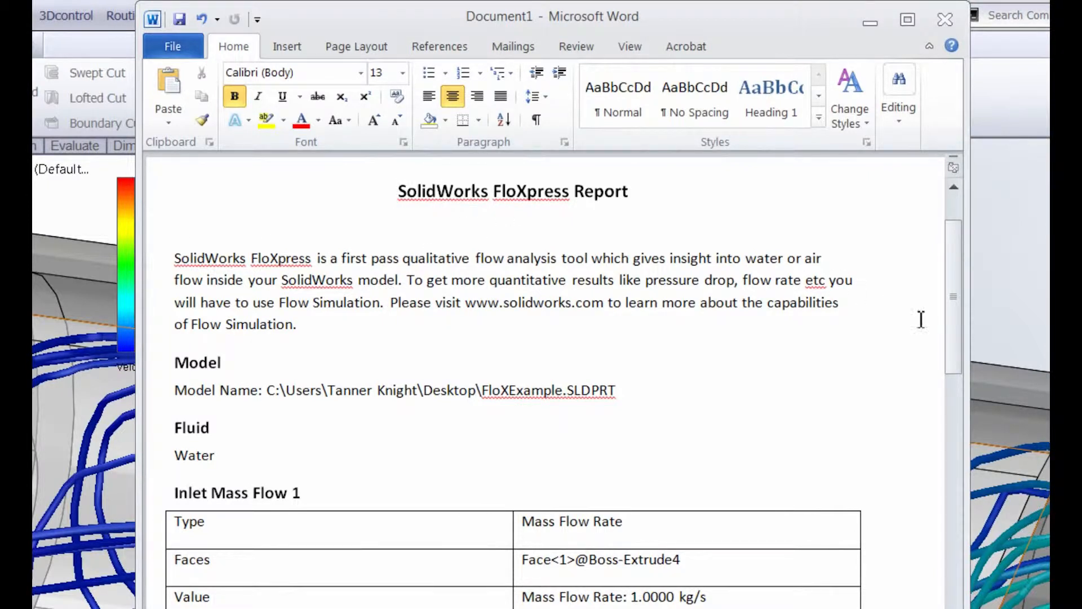
drag(953, 322, 954, 330)
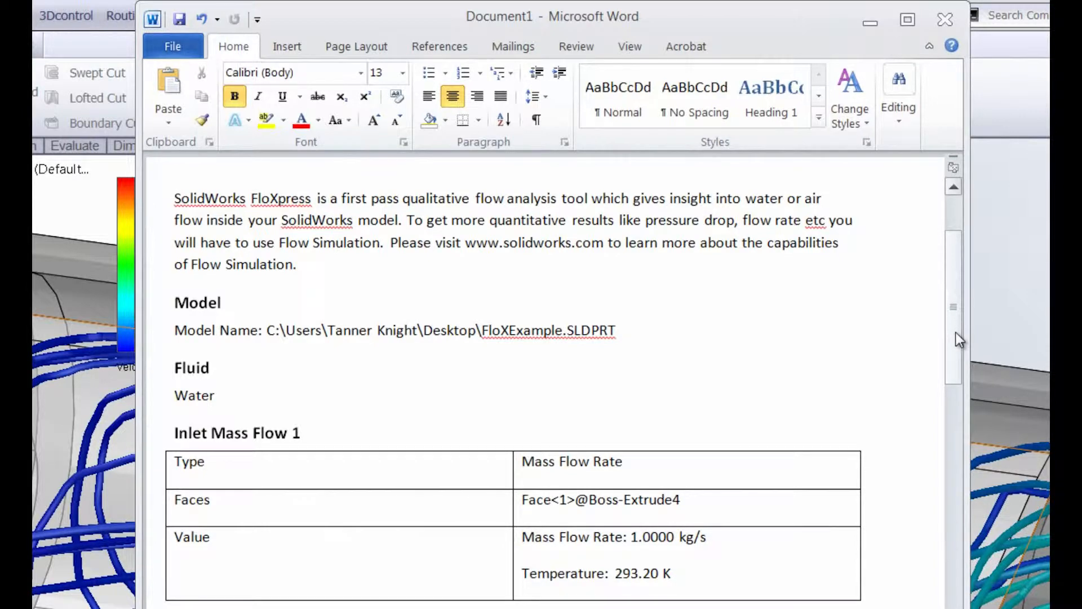
drag(955, 332, 966, 370)
drag(977, 130, 978, 132)
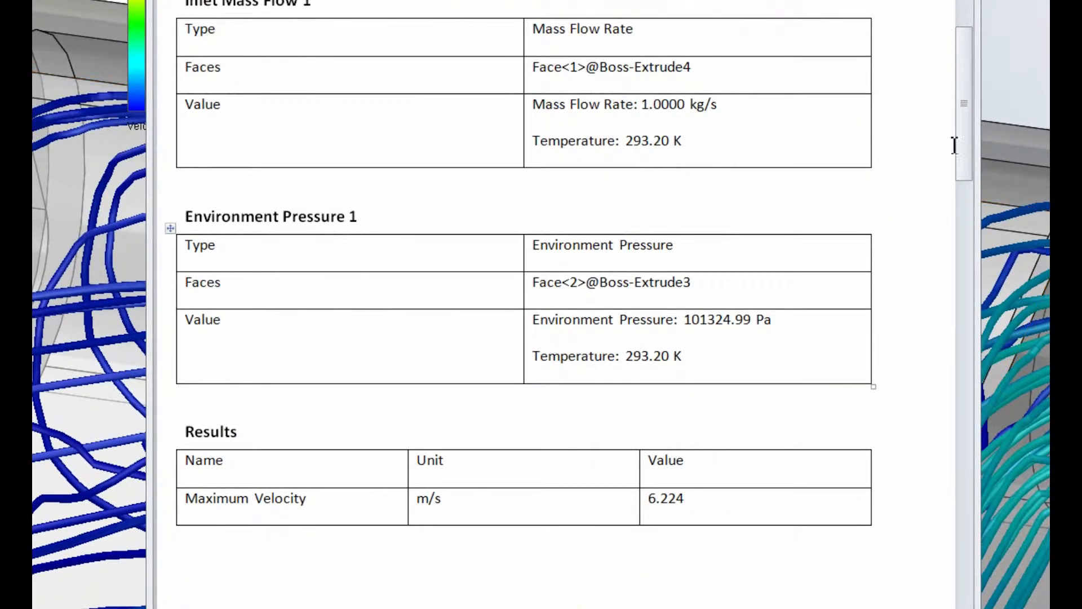
drag(958, 161, 938, 514)
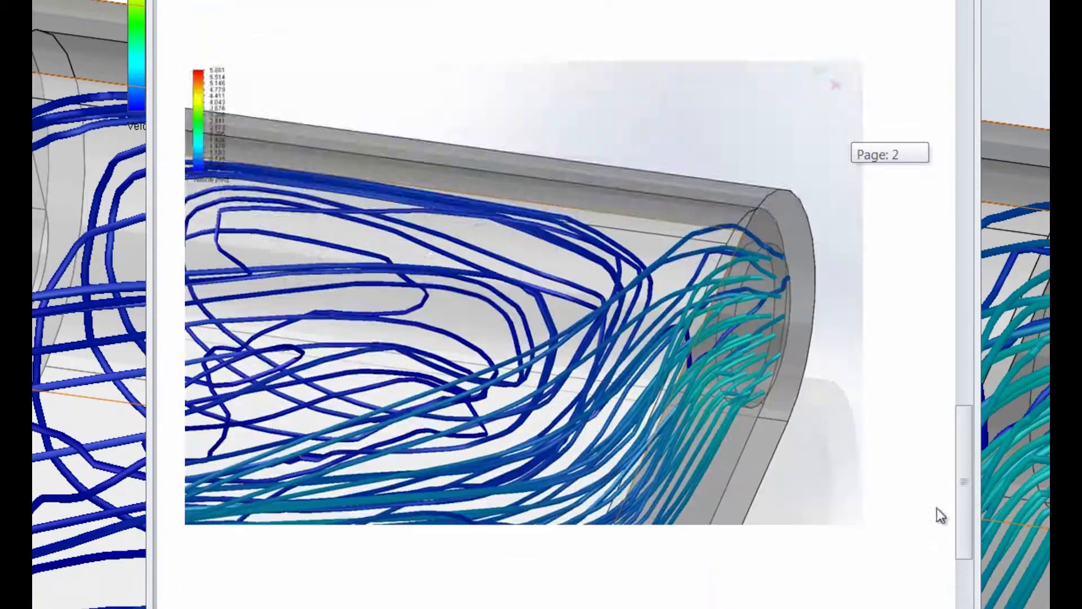